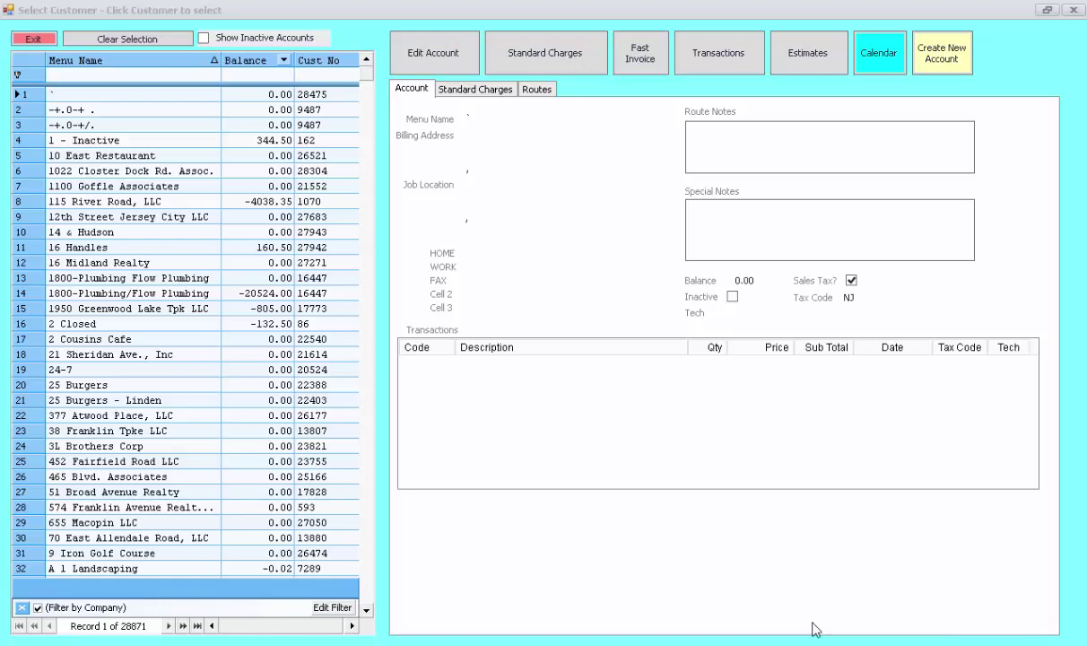
drag(370, 78, 378, 61)
click(164, 233)
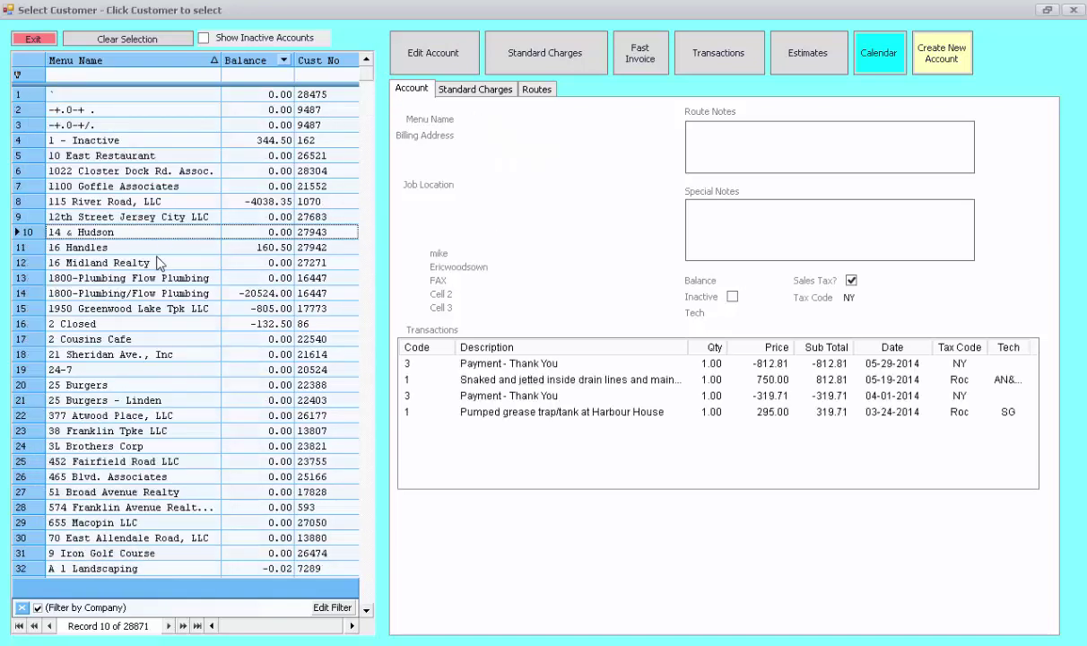
key(Down)
key(Down)
key(Down)
key(Down)
key(Down)
key(Down)
key(Down)
key(Down)
key(Down)
key(Down)
key(Down)
key(Down)
key(Down)
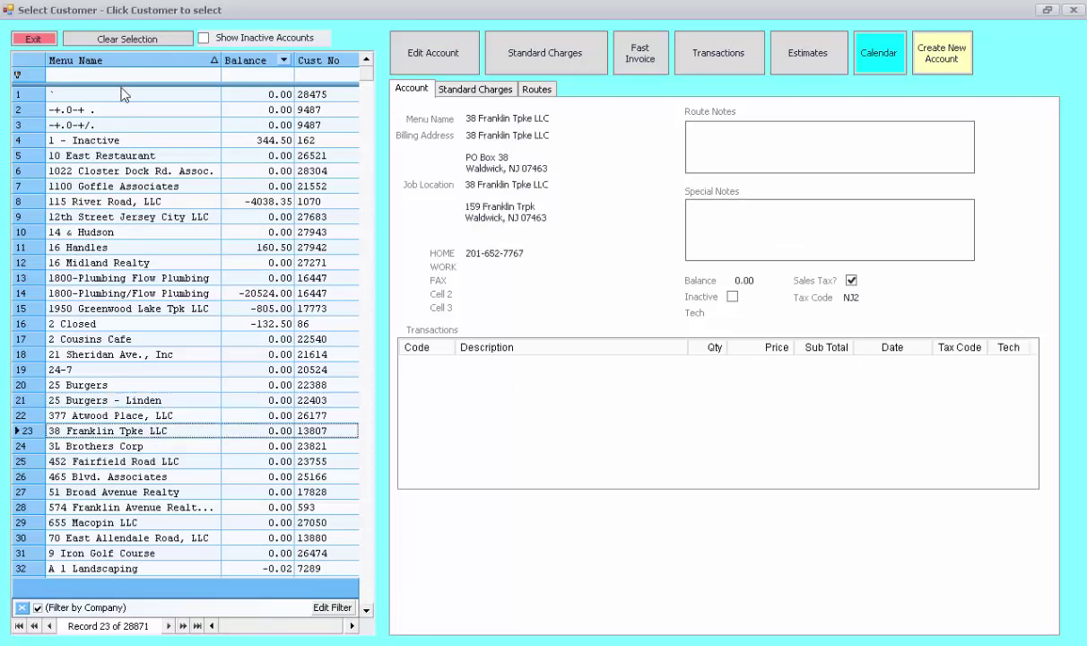
- Filter the Menu Name column by 'smith s', then begin clearing the filter text
click(121, 76)
click(120, 77)
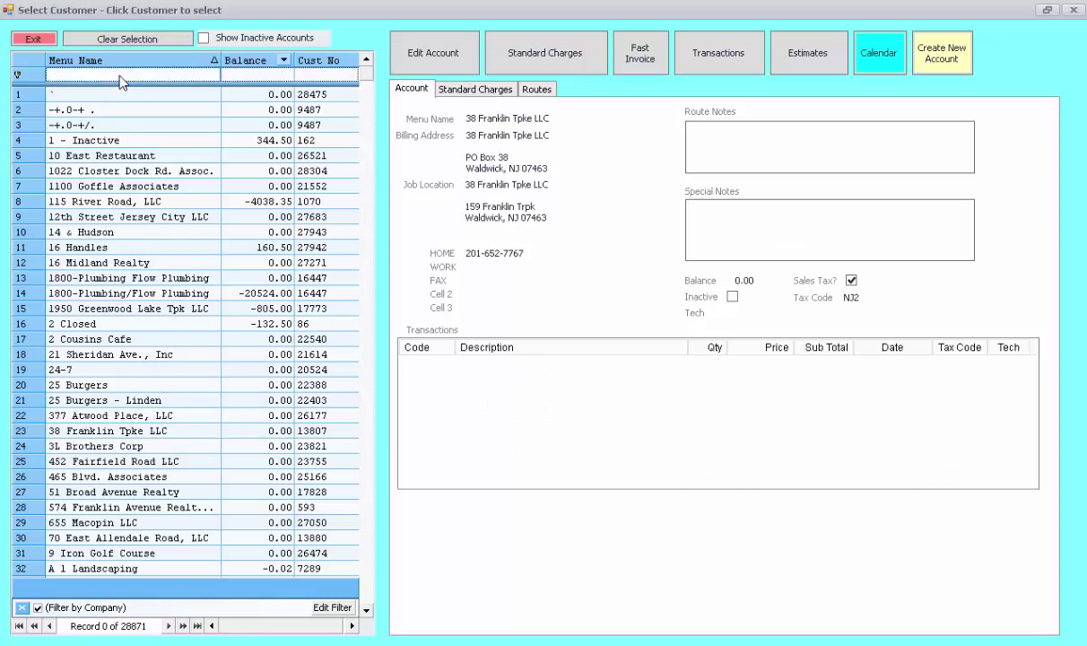
text(smith )
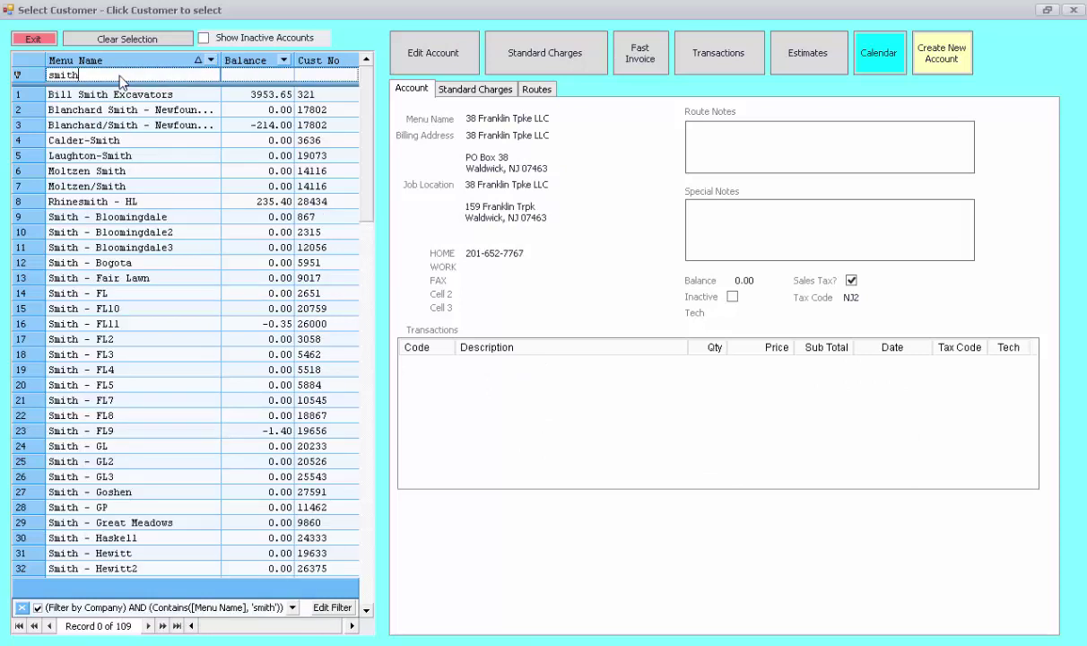
text(s)
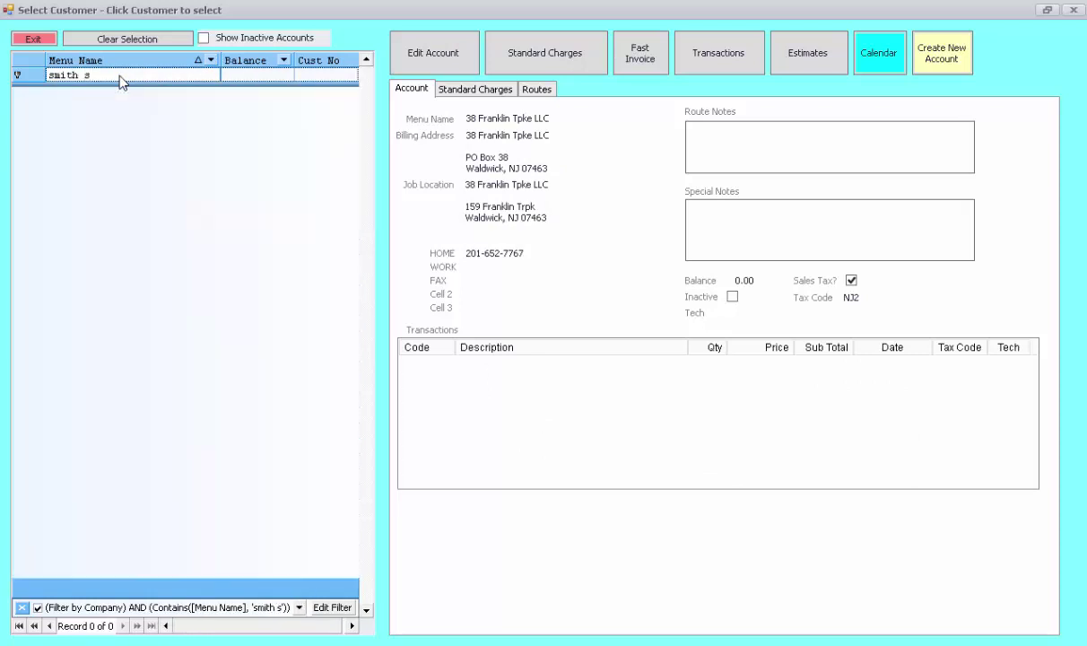
key(BackSpace)
key(BackSpace)
key(BackSpace)
key(BackSpace)
key(BackSpace)
key(BackSpace)
key(BackSpace)
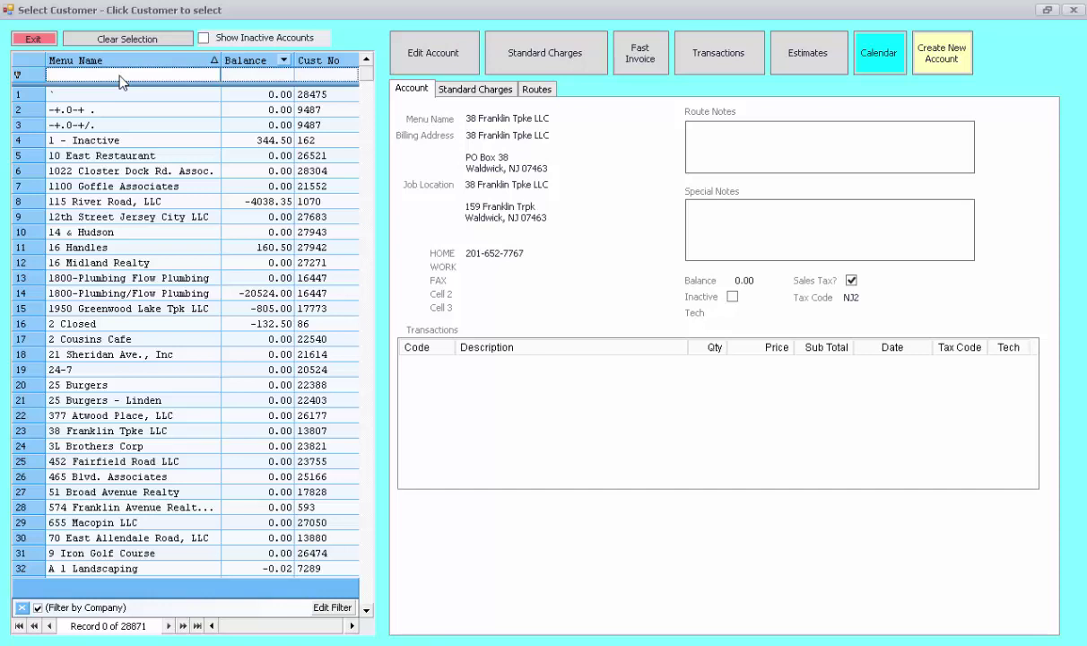
click(112, 156)
key(Down)
key(Down)
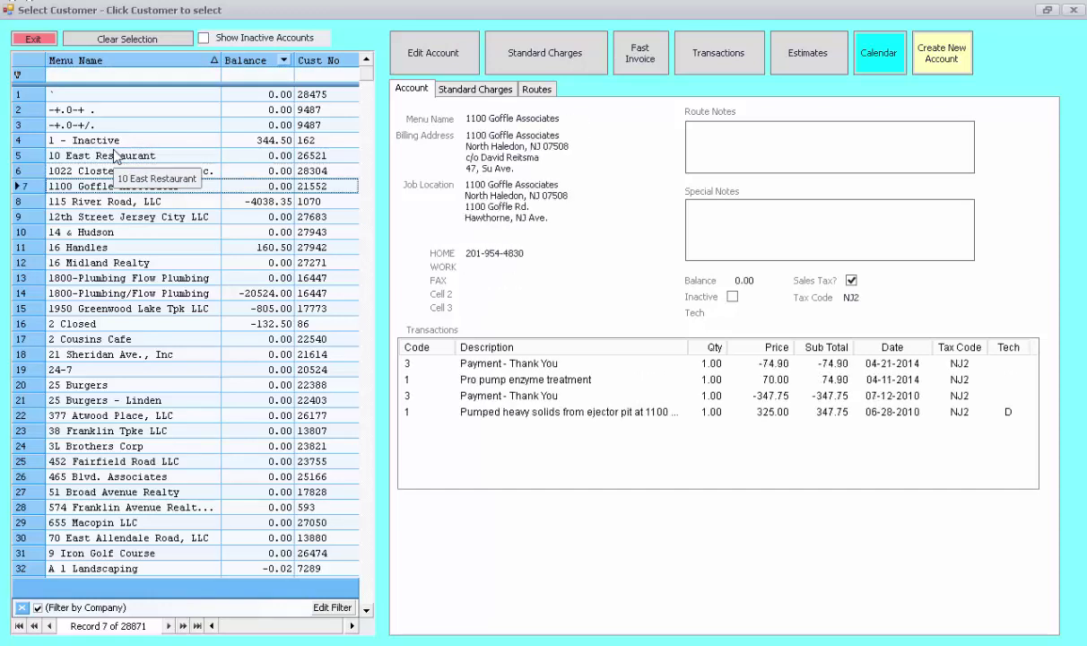
key(Down)
key(Down)
key(Down)
key(Down)
key(Down)
key(Down)
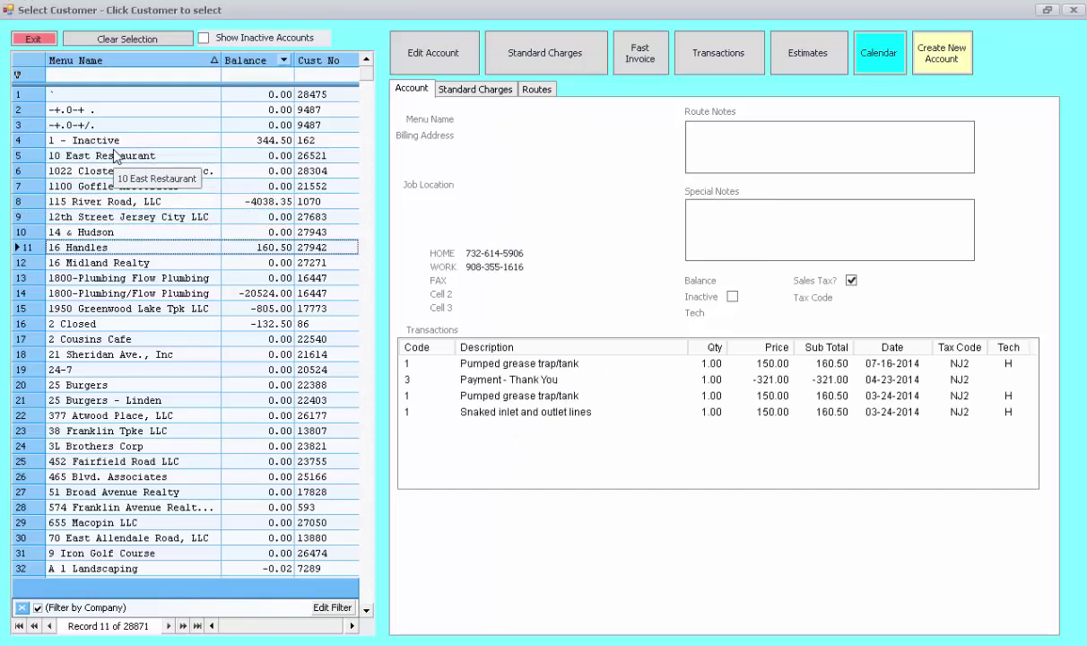
key(Down)
key(Down)
key(Down)
key(Down)
key(Down)
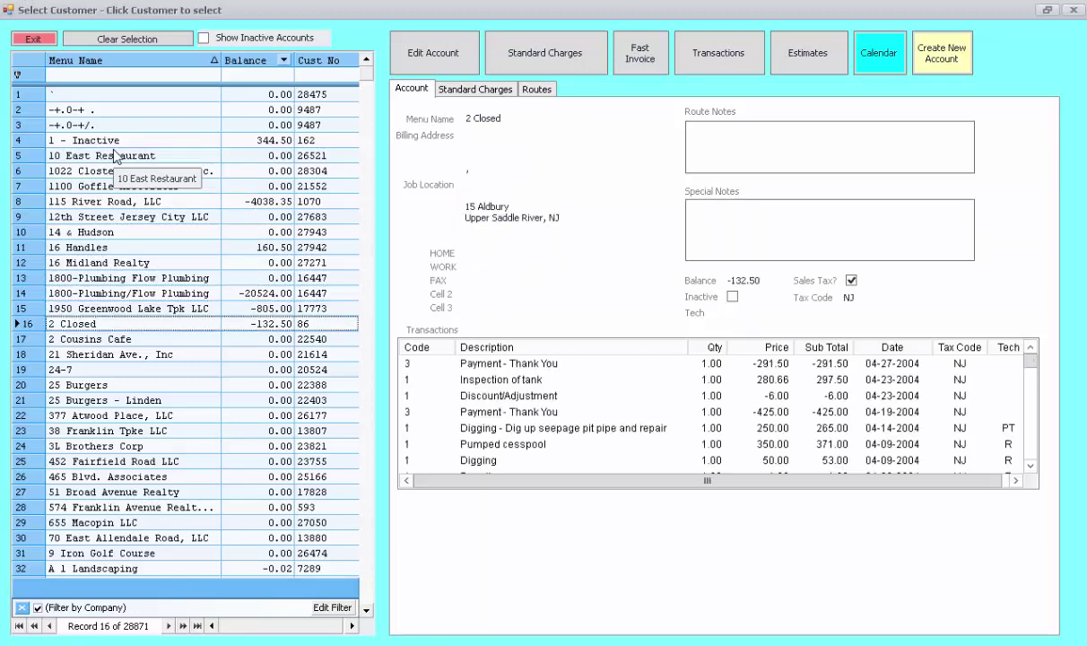
key(Down)
key(Down)
key(Up)
key(Up)
key(Up)
key(Up)
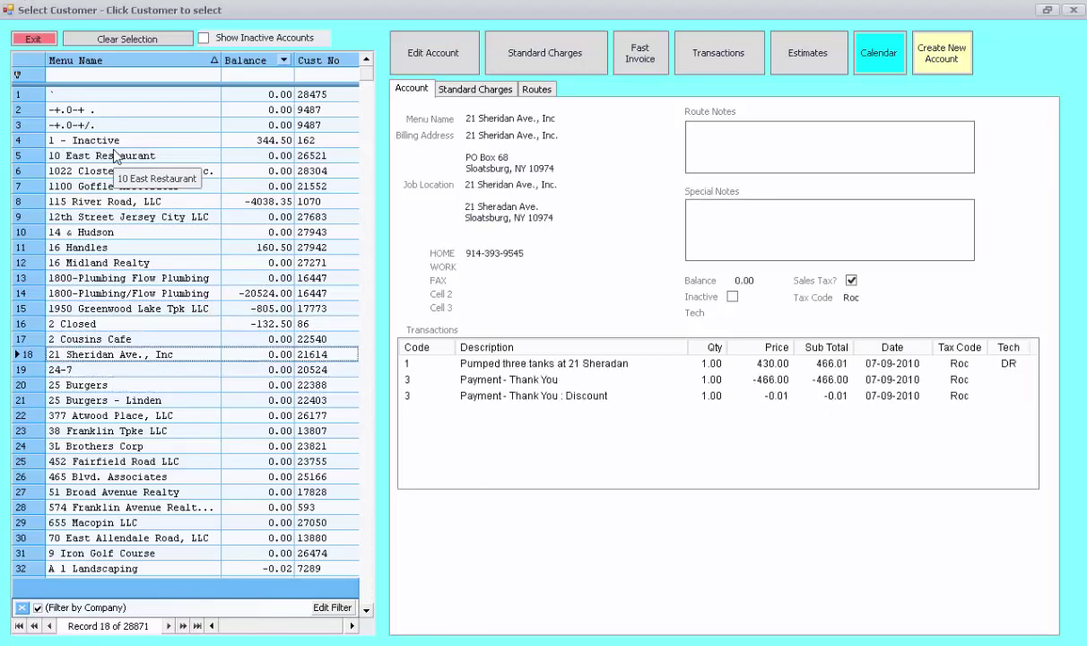
key(Up)
key(Up)
key(Up)
key(Up)
key(Up)
key(Up)
key(Up)
key(Up)
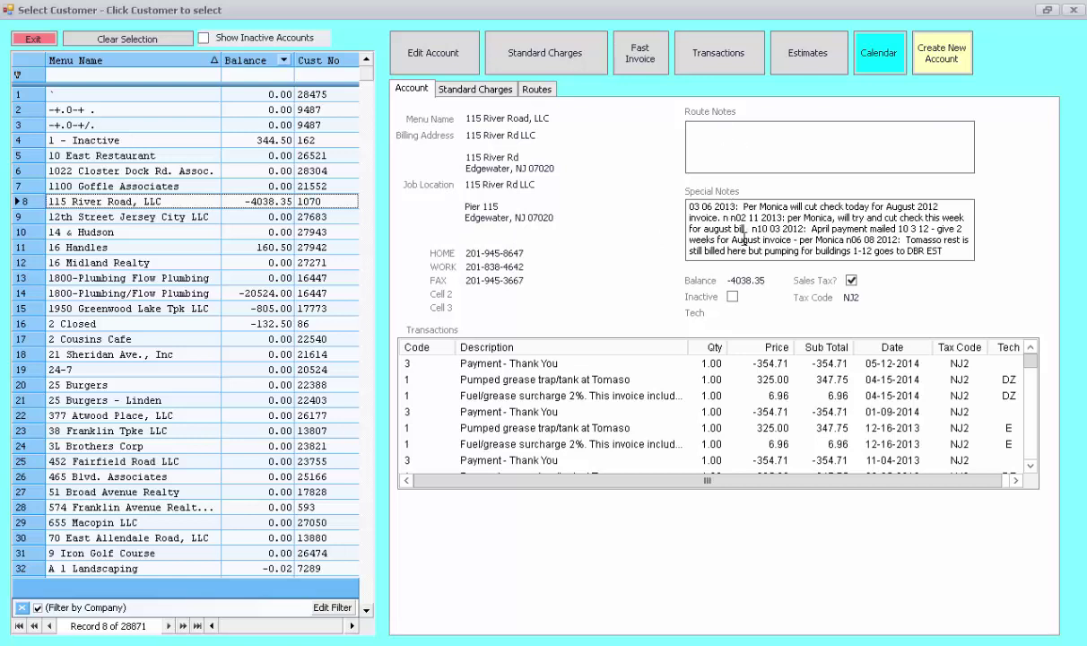
scroll(1033, 380, down, 1)
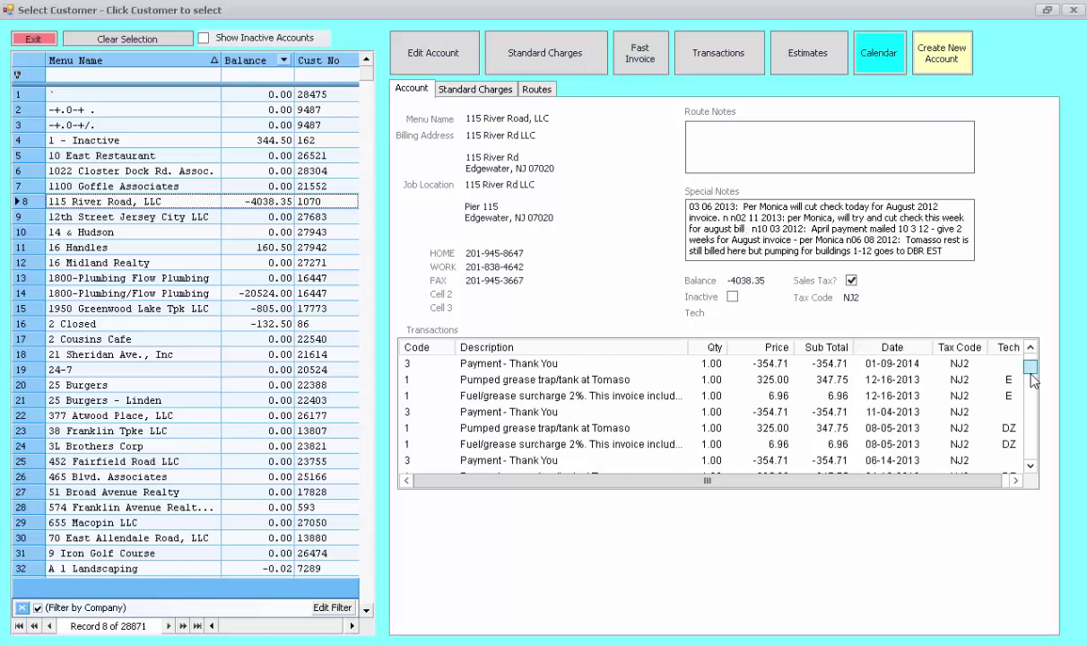
drag(1031, 380, 1029, 360)
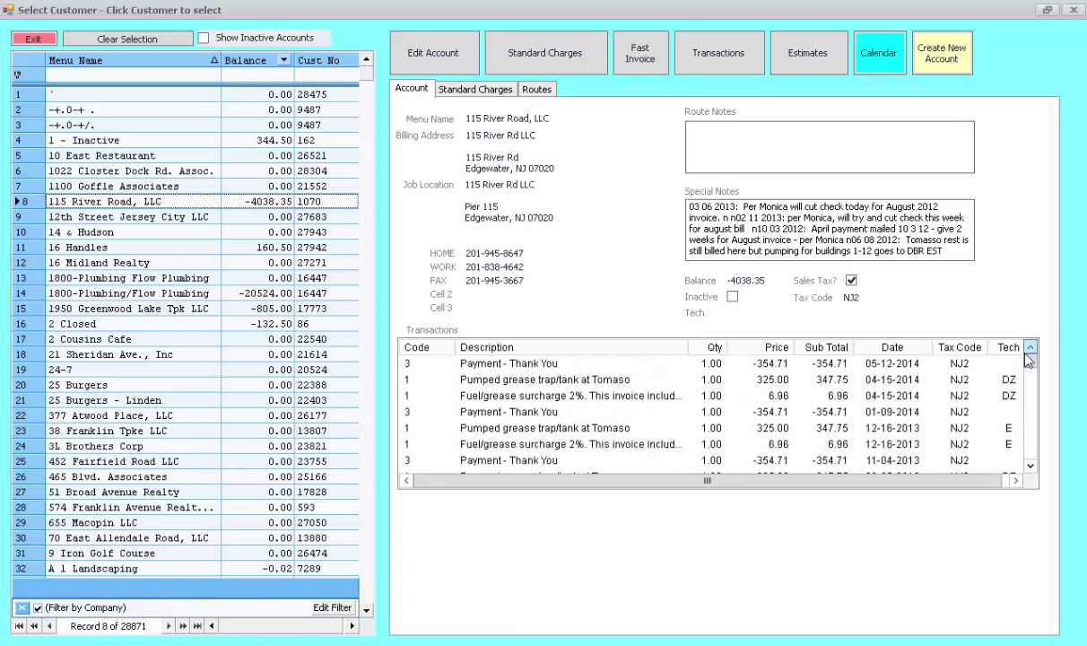
click(476, 89)
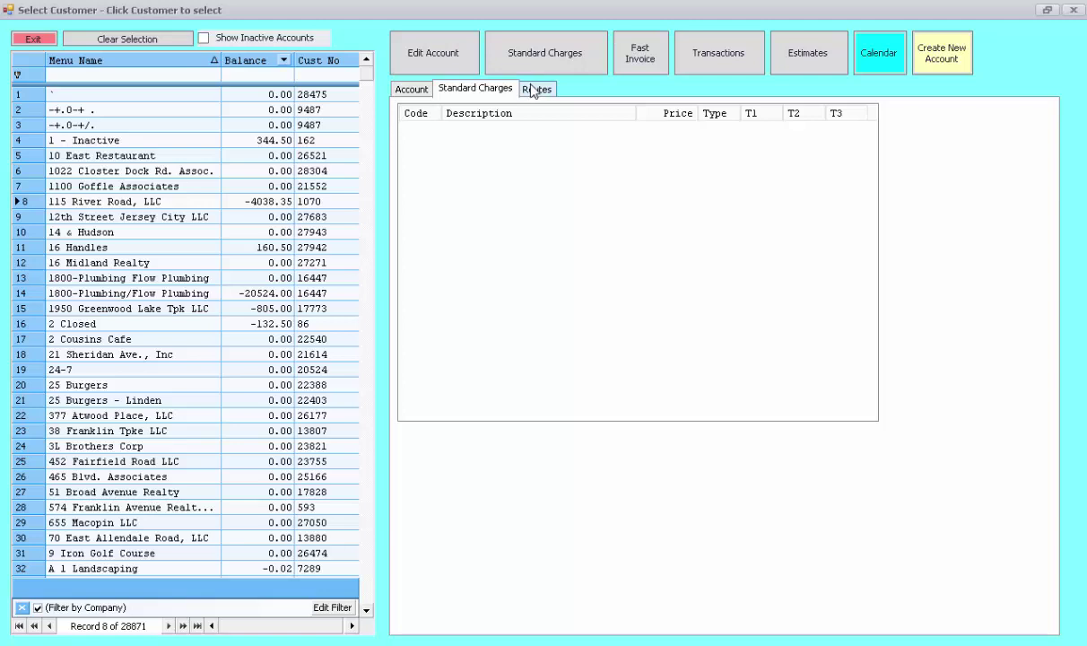
click(536, 91)
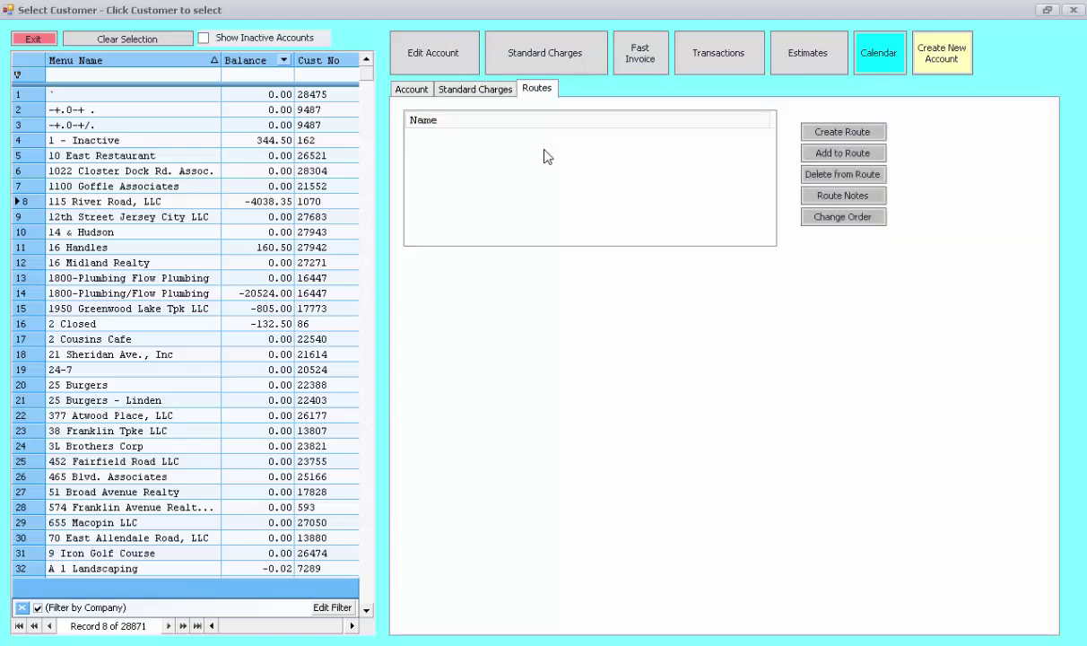
click(415, 93)
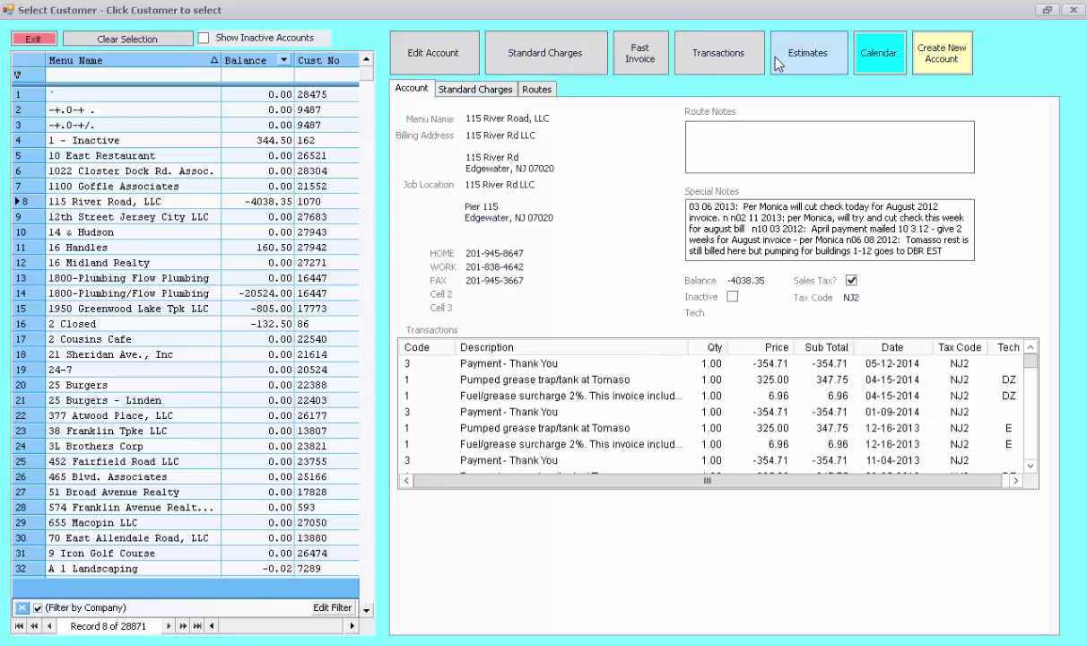
click(443, 57)
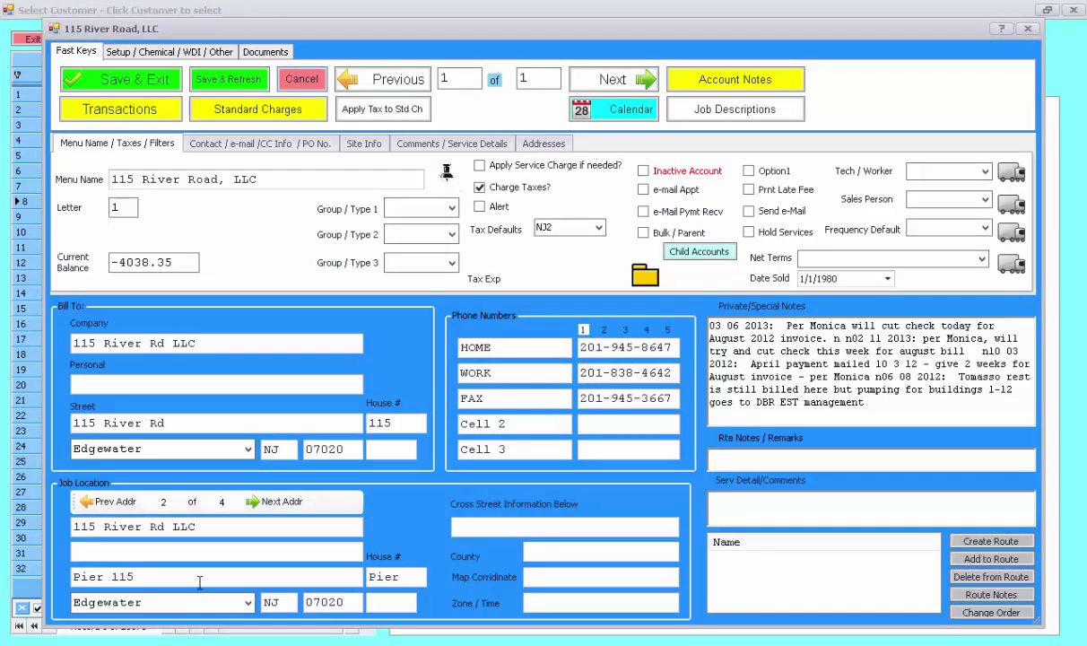
- Look over the Contact / e-mail, Site Info and Comments / Service Details pages, then cancel
click(283, 148)
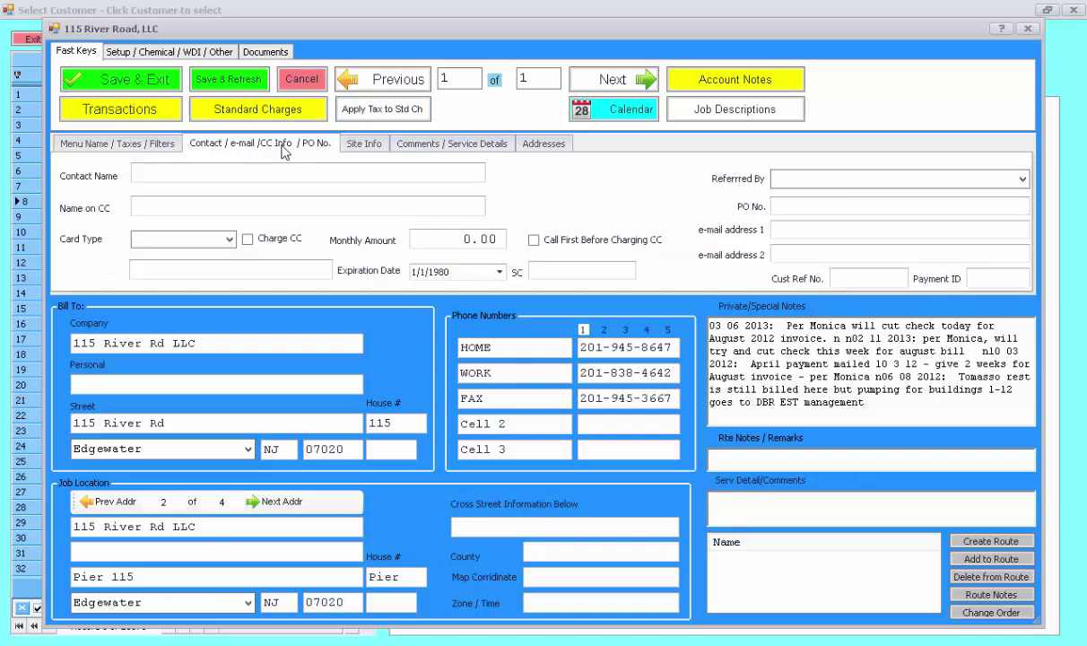
click(374, 149)
click(426, 147)
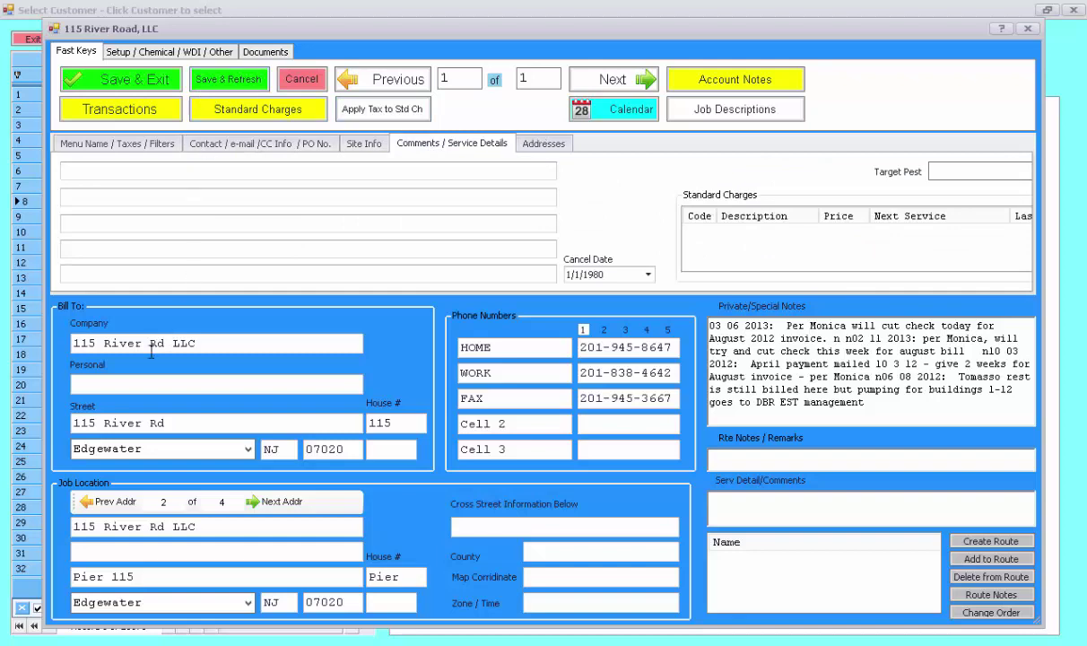
click(303, 80)
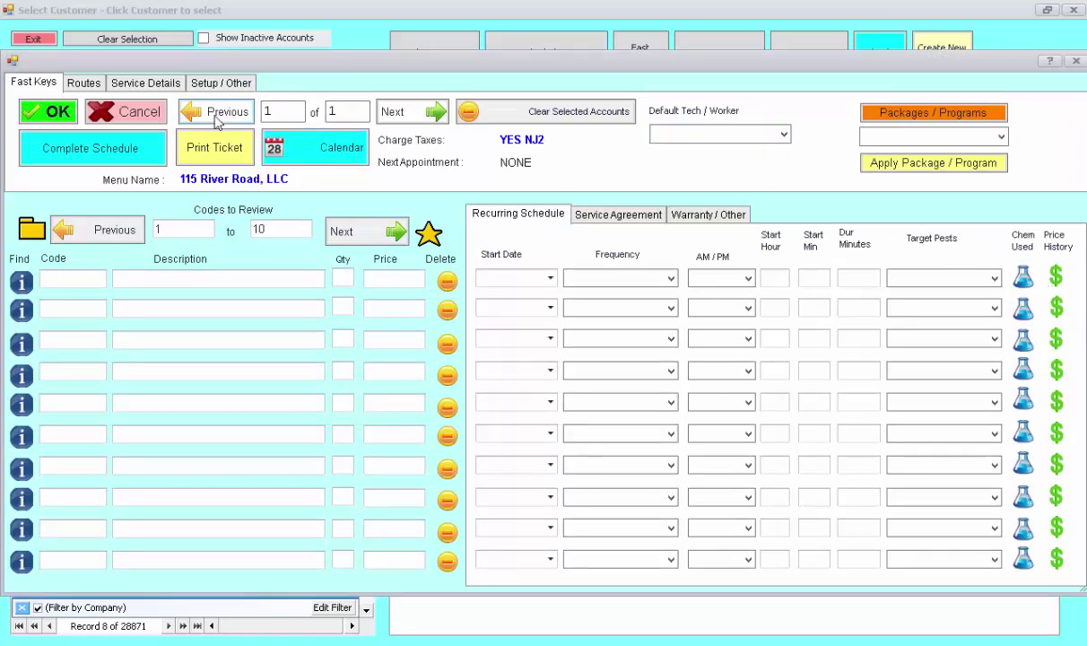
click(139, 112)
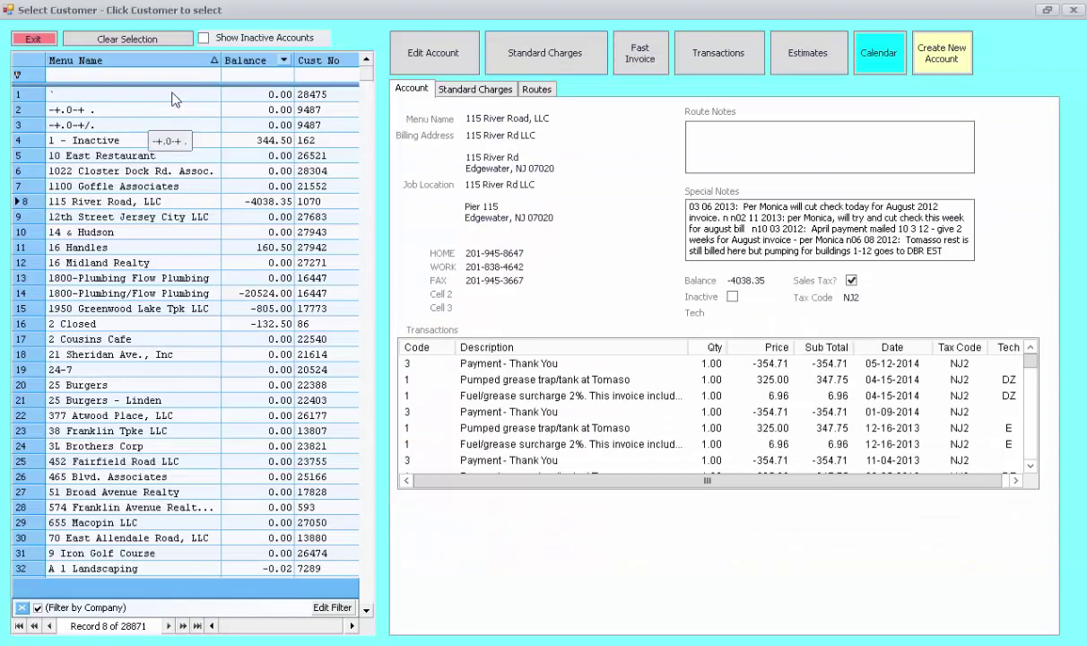
click(704, 51)
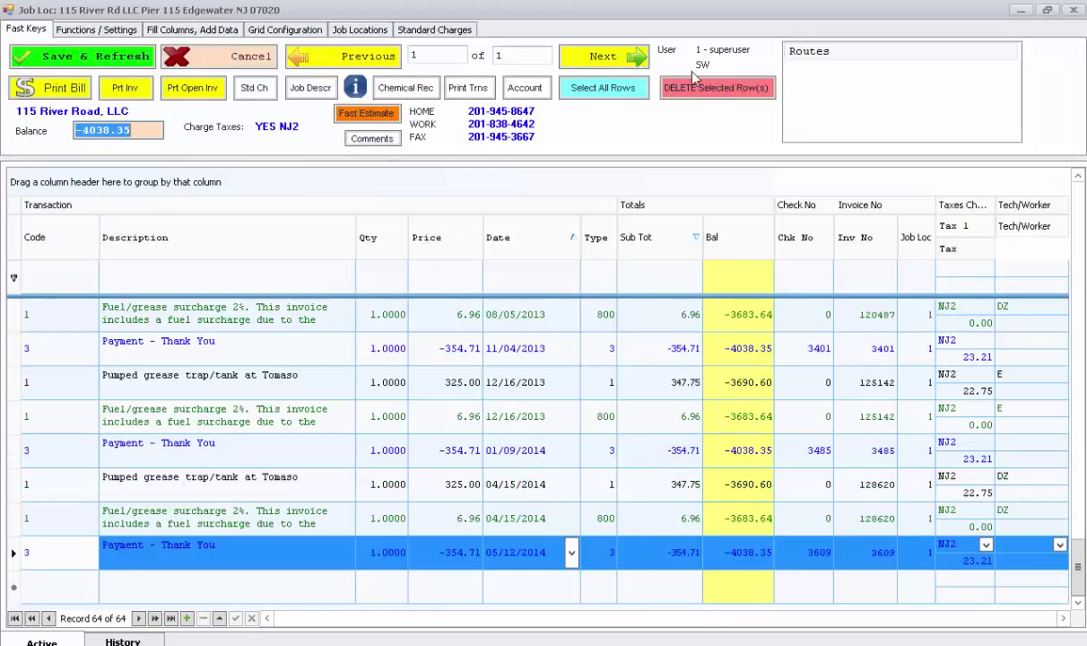
scroll(363, 399, up, 4)
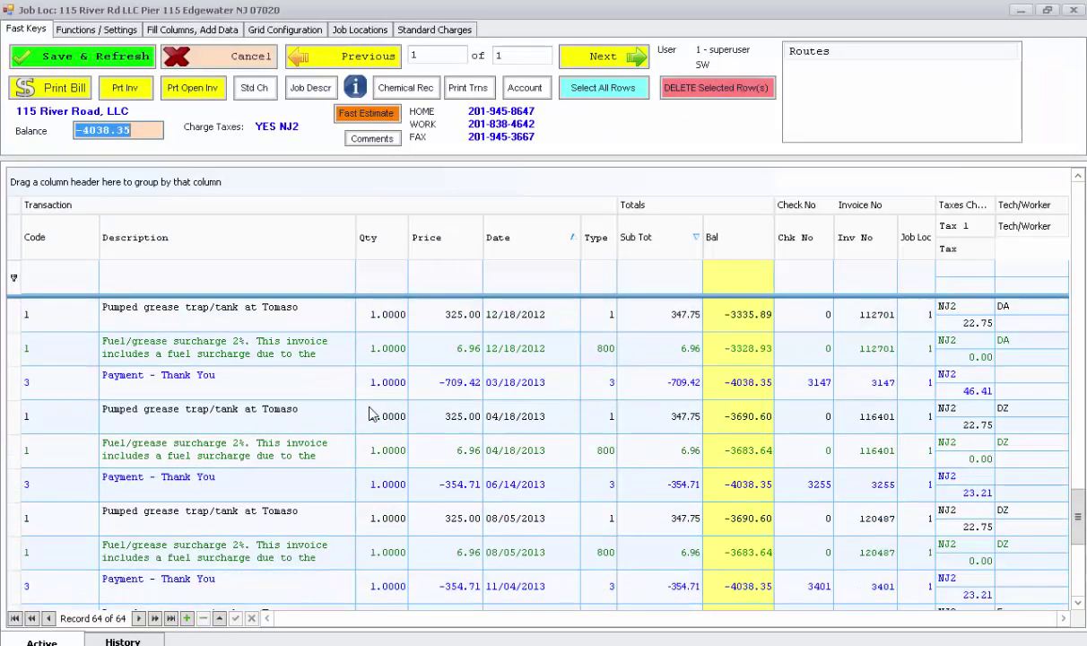
scroll(369, 409, down, 4)
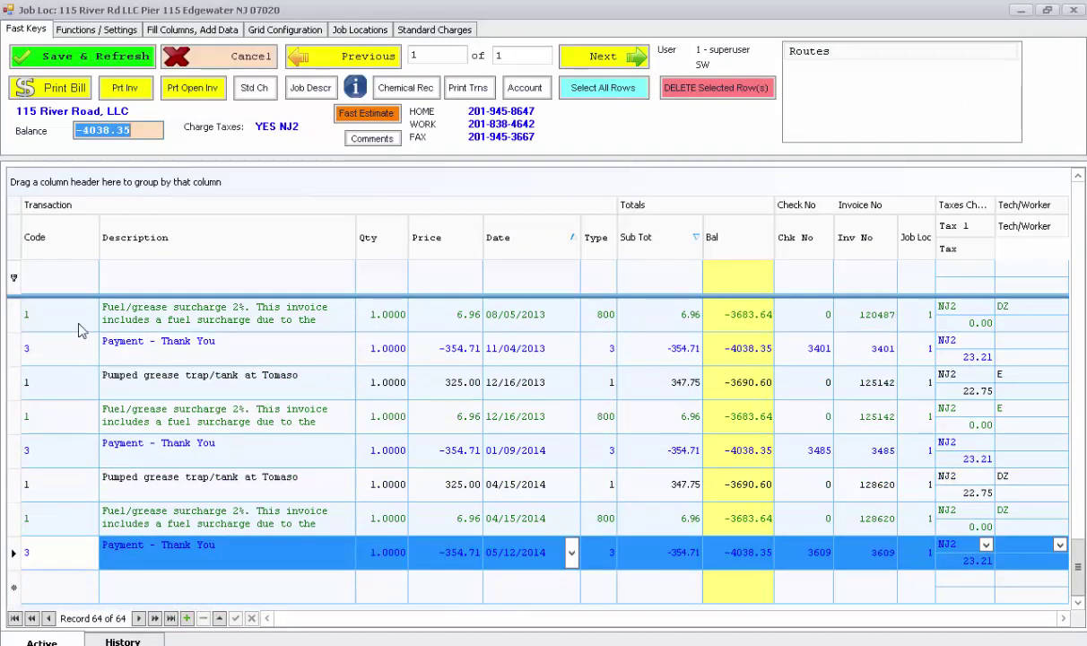
click(199, 62)
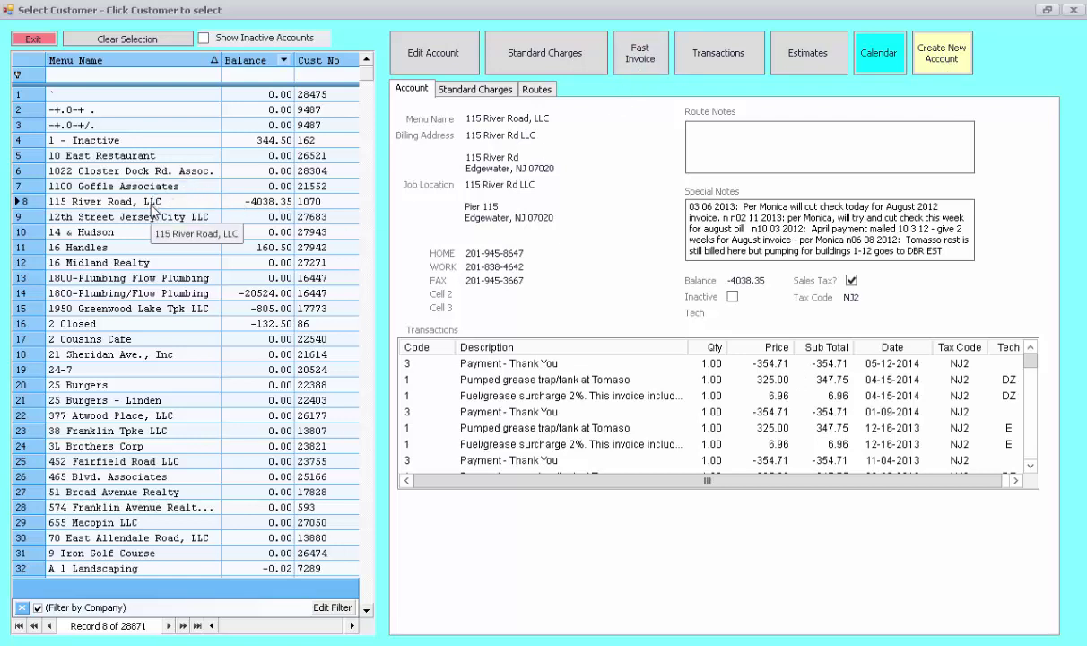
click(640, 51)
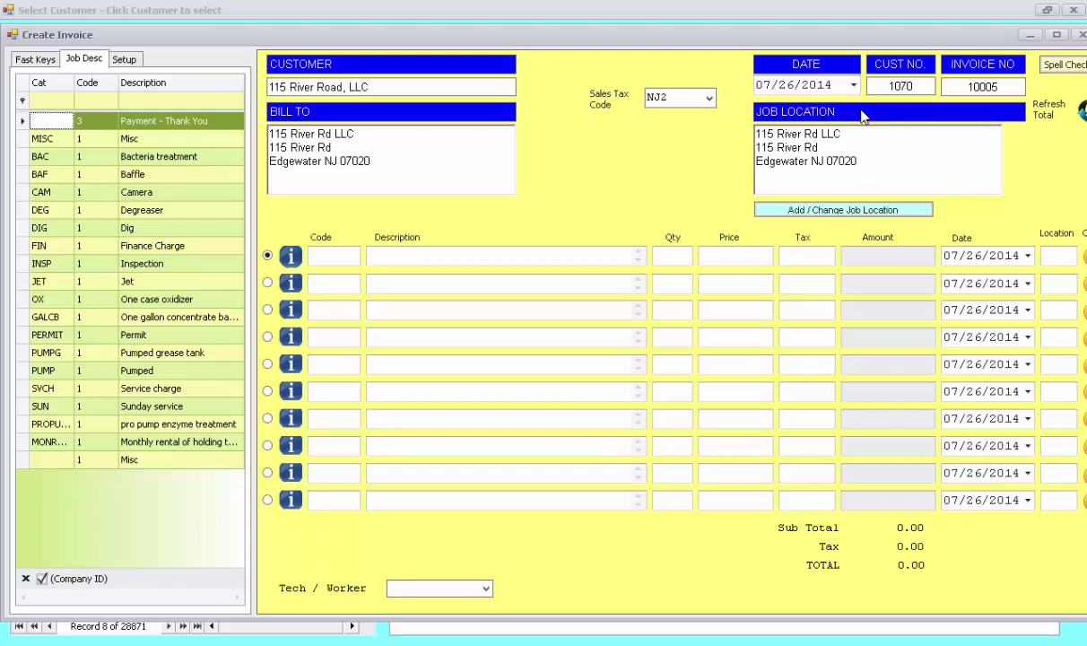
click(862, 117)
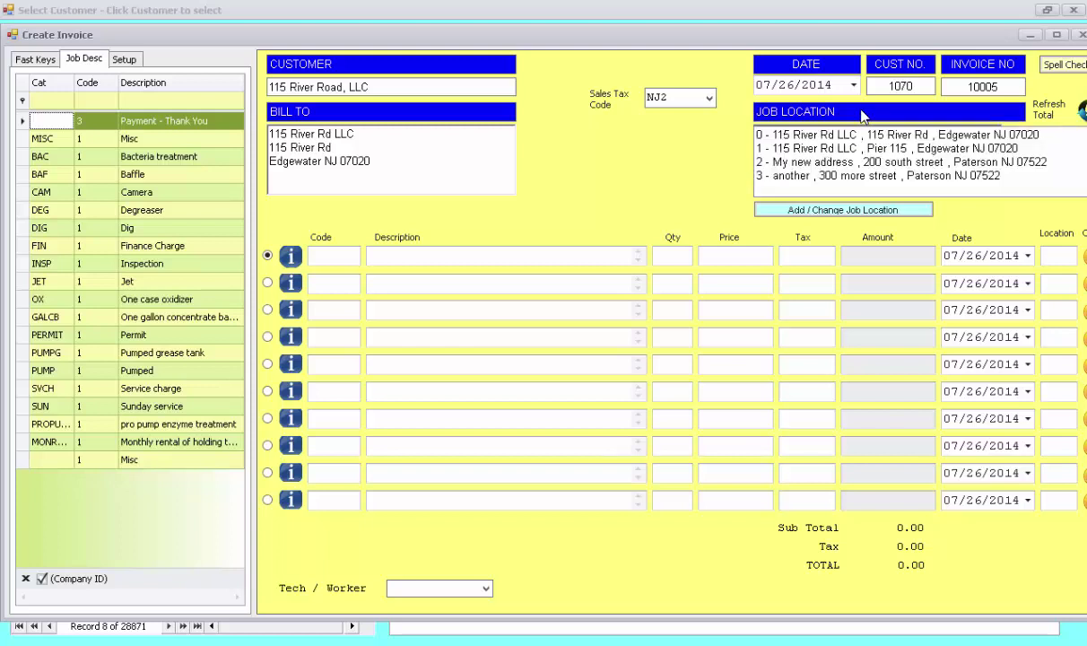
click(853, 163)
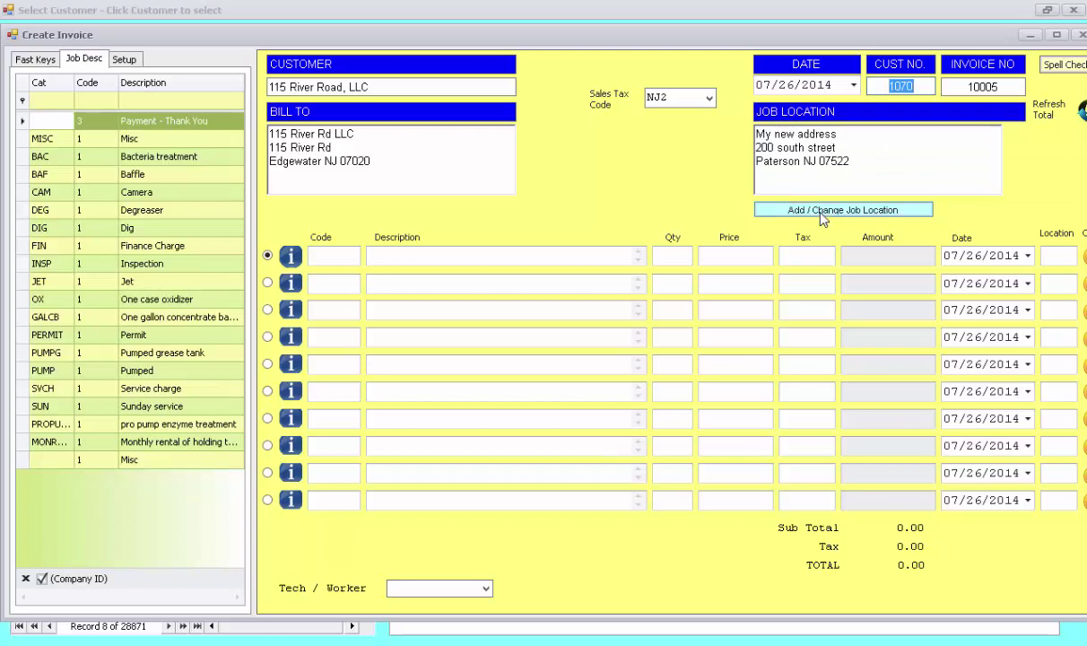
click(822, 211)
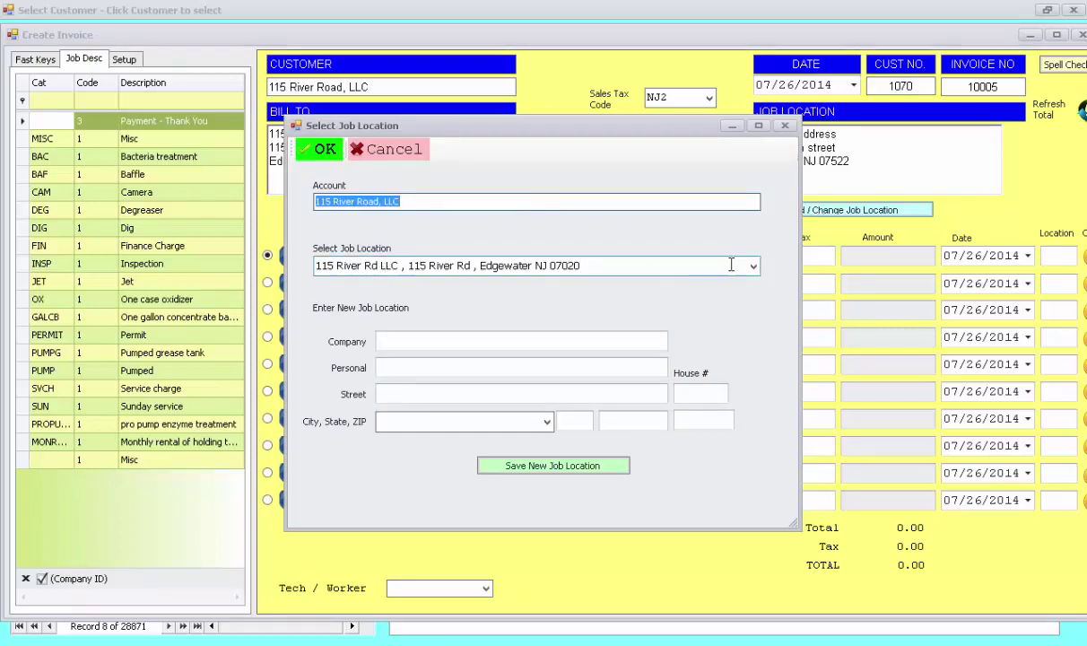
click(453, 367)
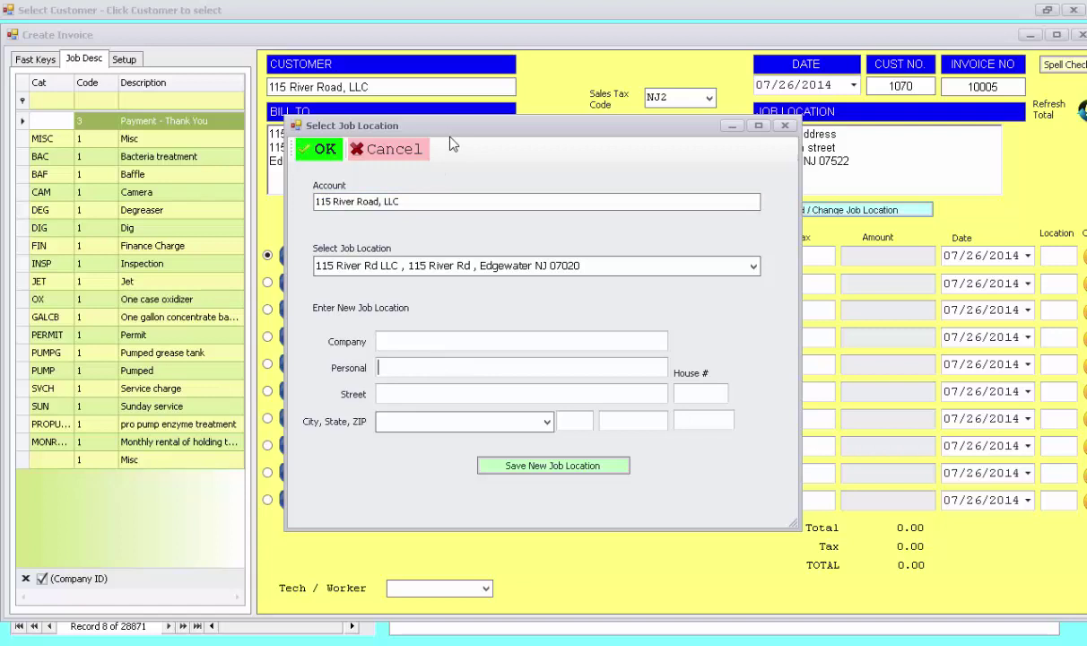
drag(400, 201, 267, 213)
key(ctrl+c)
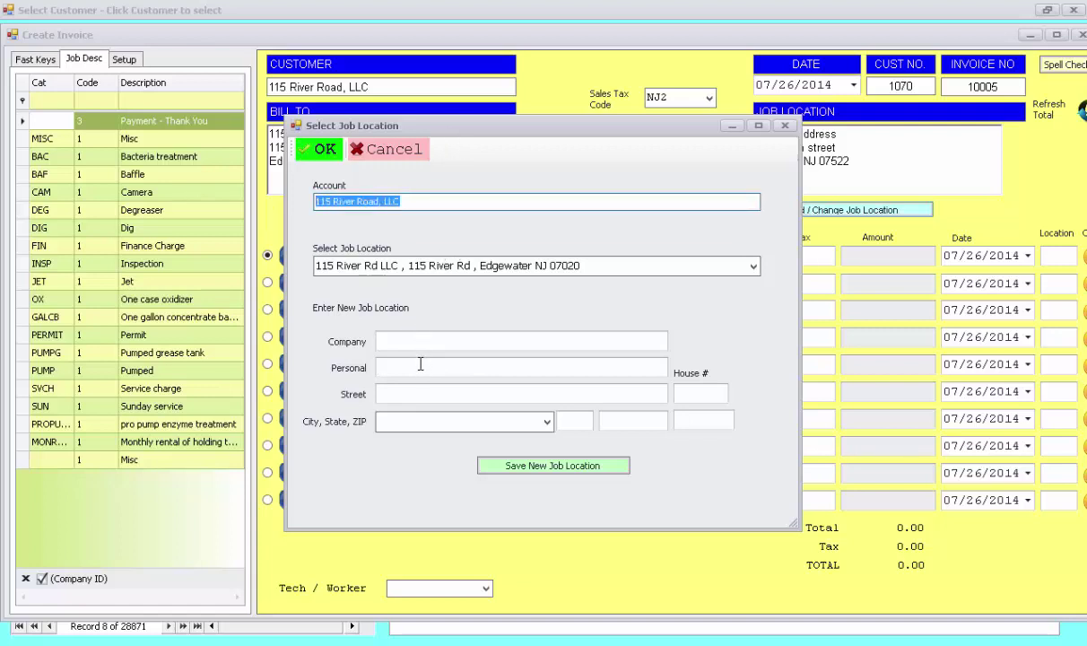
click(419, 363)
key(ctrl+v)
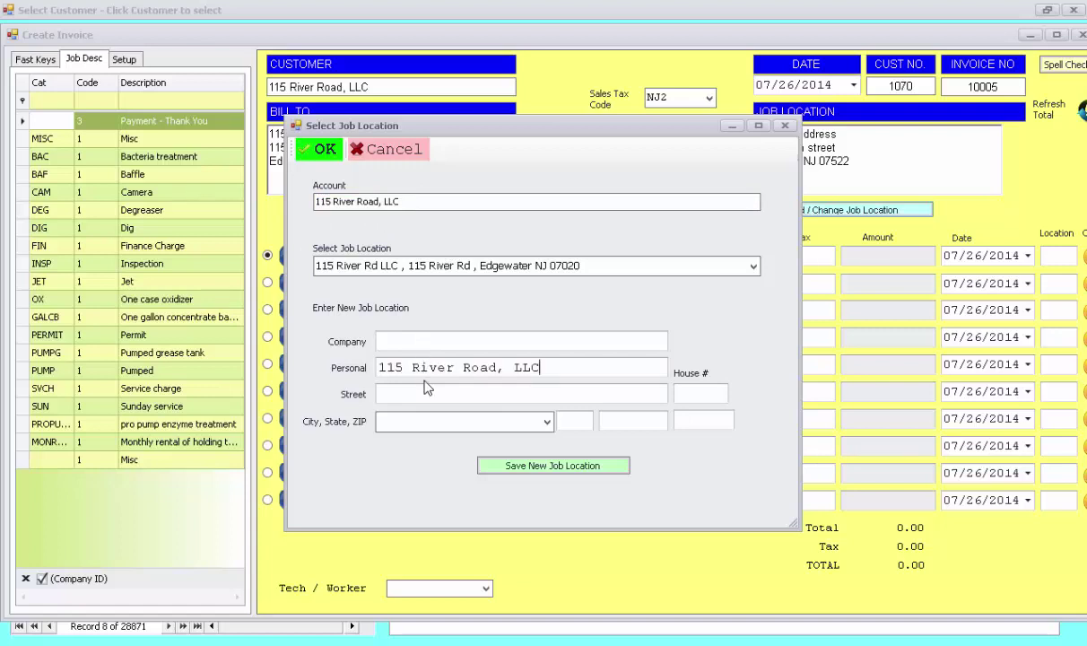
click(427, 395)
key(Tab)
key(Tab)
text(Pa)
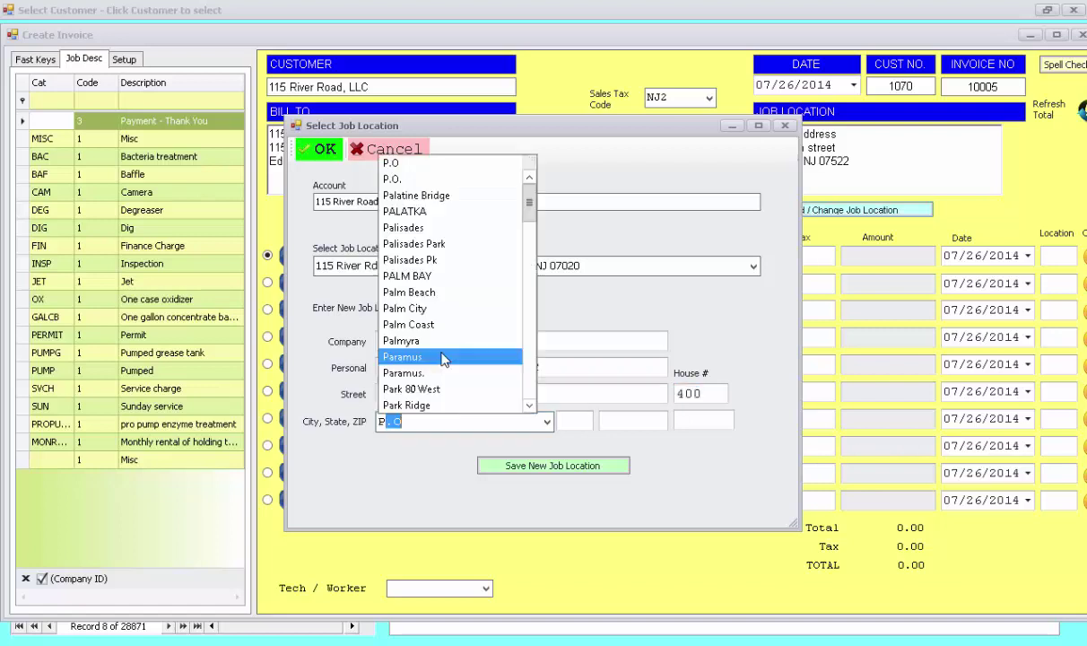
text(terson)
key(Tab)
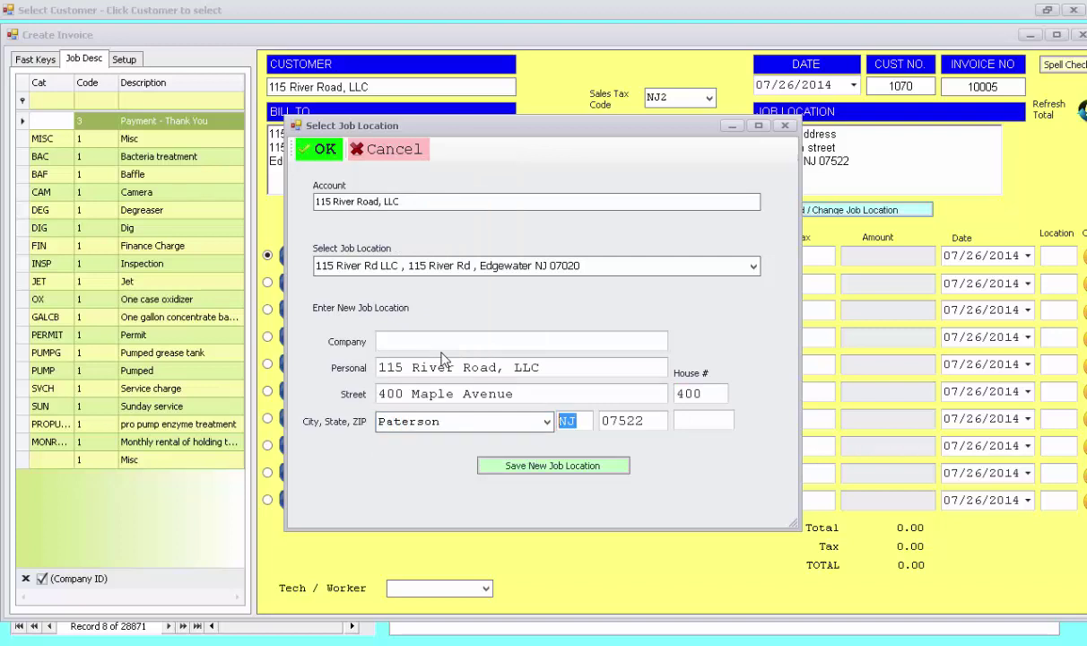
click(536, 466)
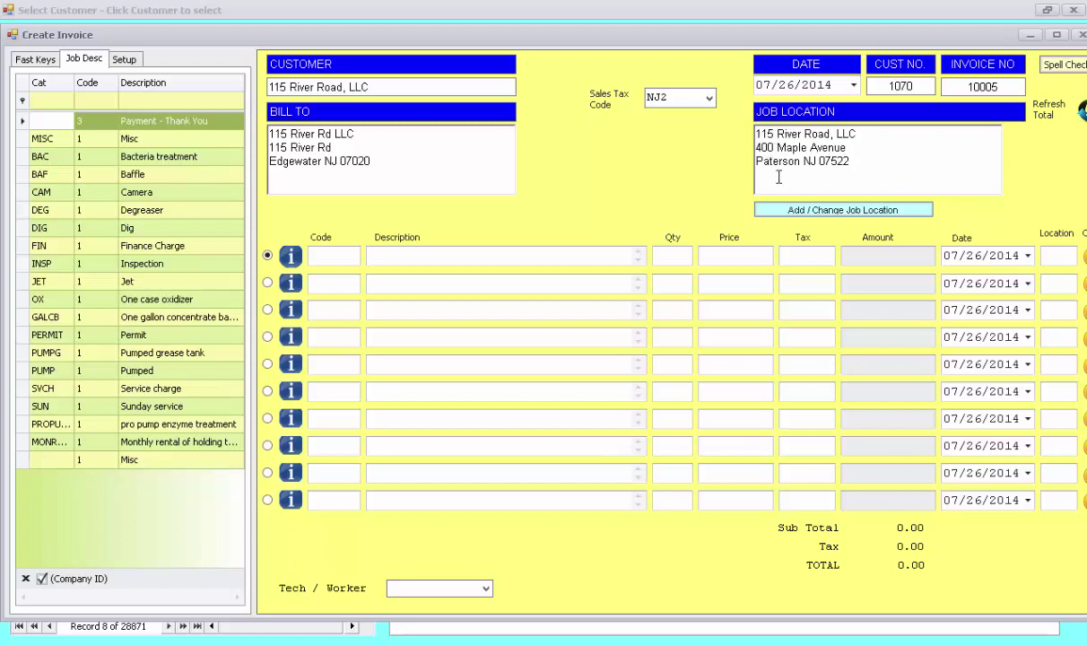
- Add a PUMP 'Pumped' line at 500 plus 35.00 tax (535.00 total) with technician DZ
click(87, 372)
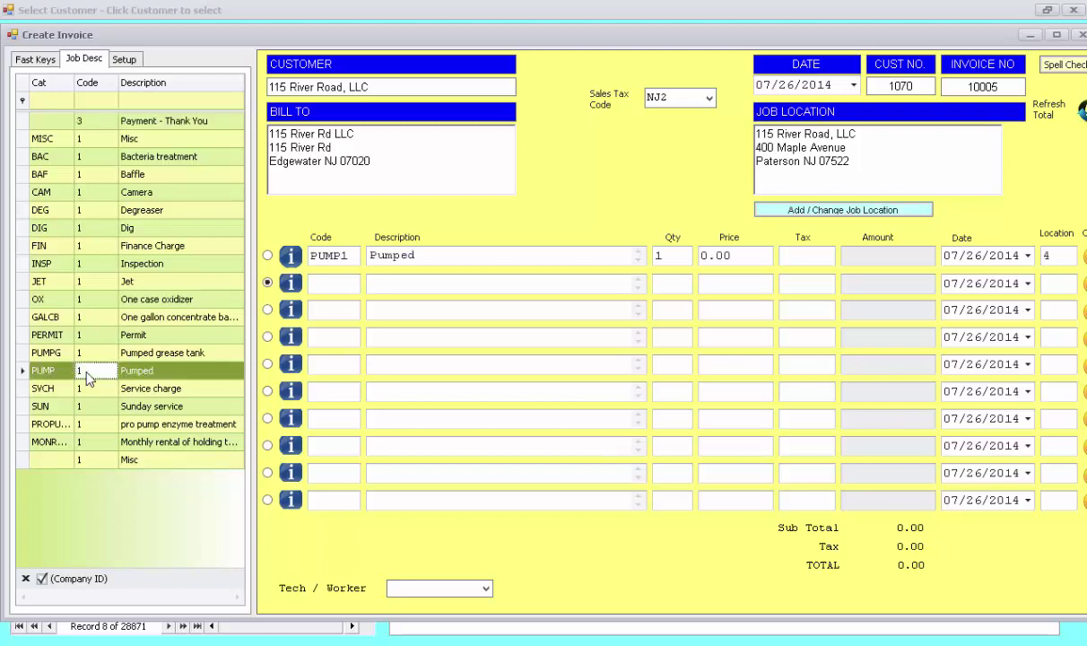
click(749, 255)
text(500)
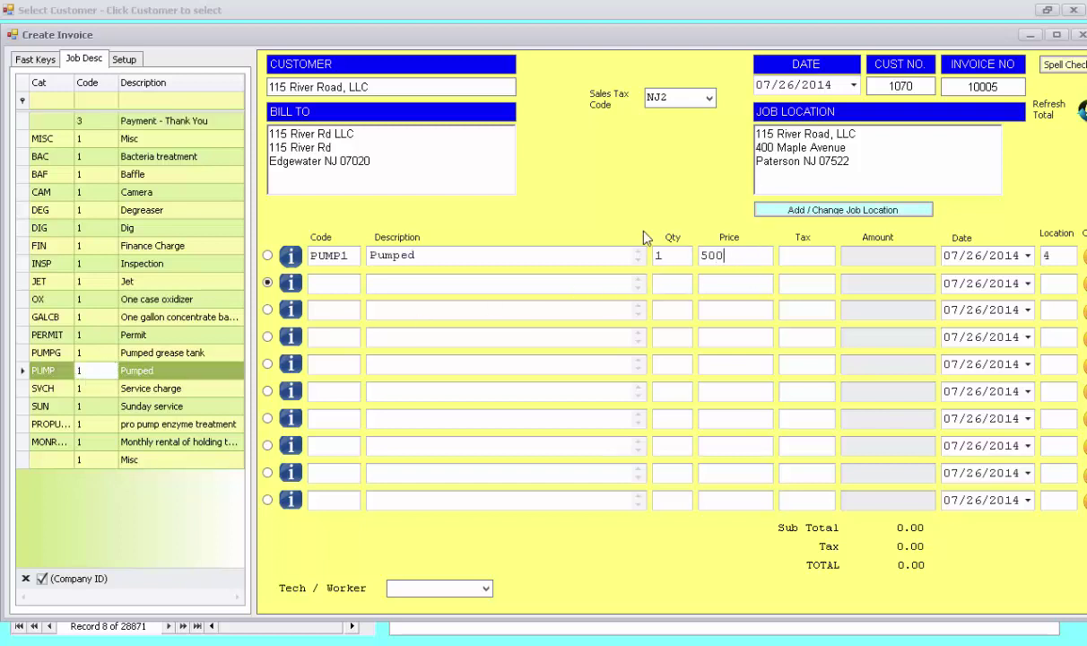
key(Tab)
key(Tab)
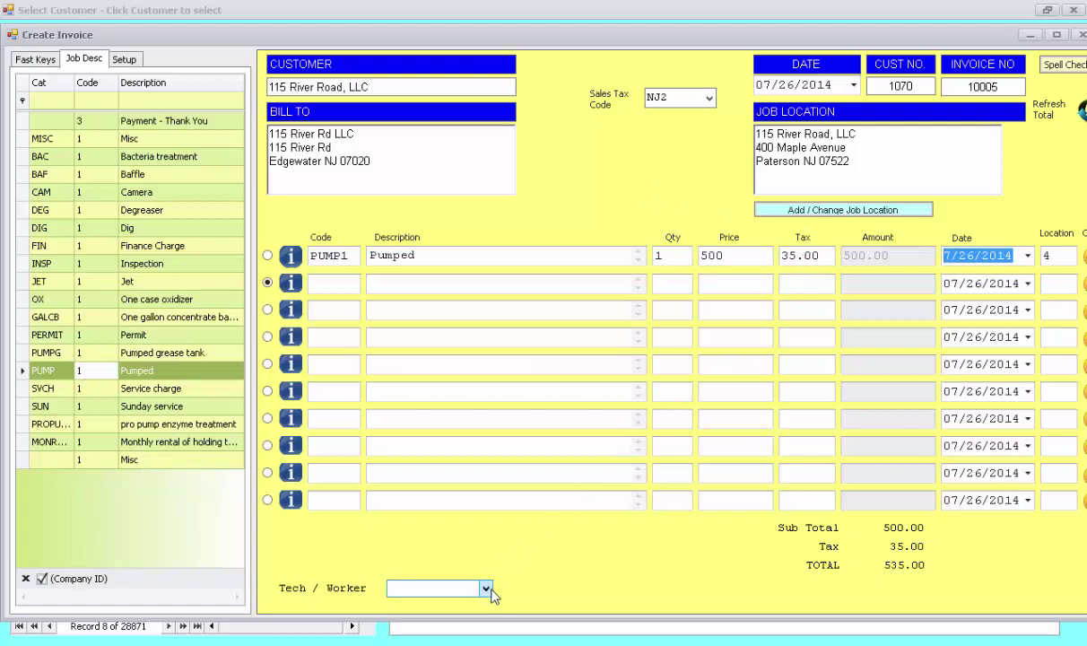
click(453, 589)
click(445, 605)
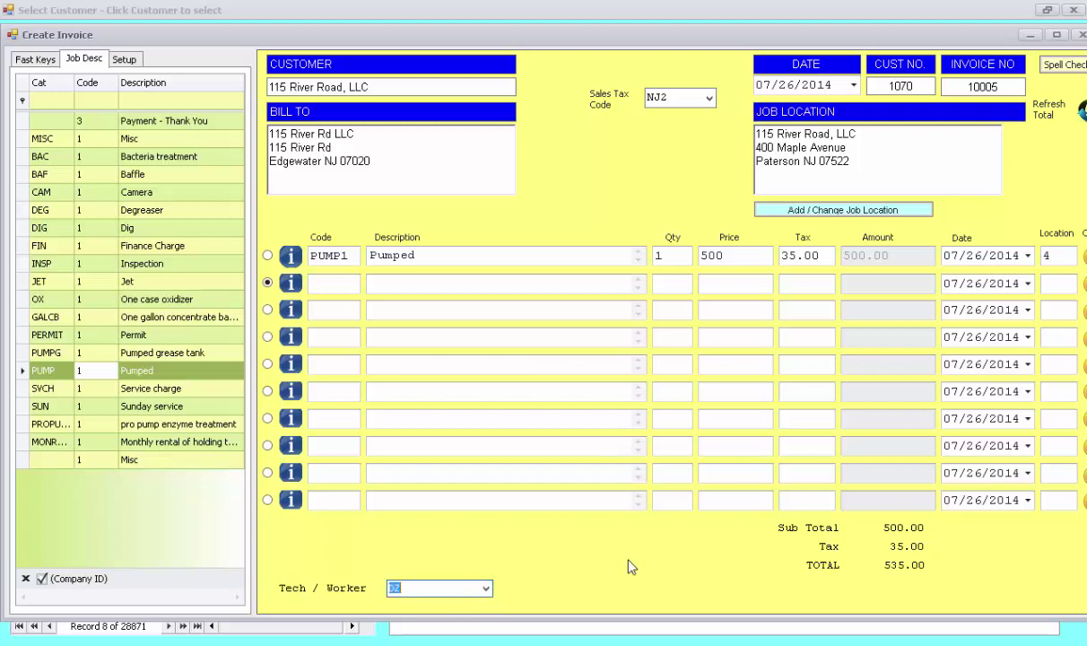
key(Tab)
click(35, 61)
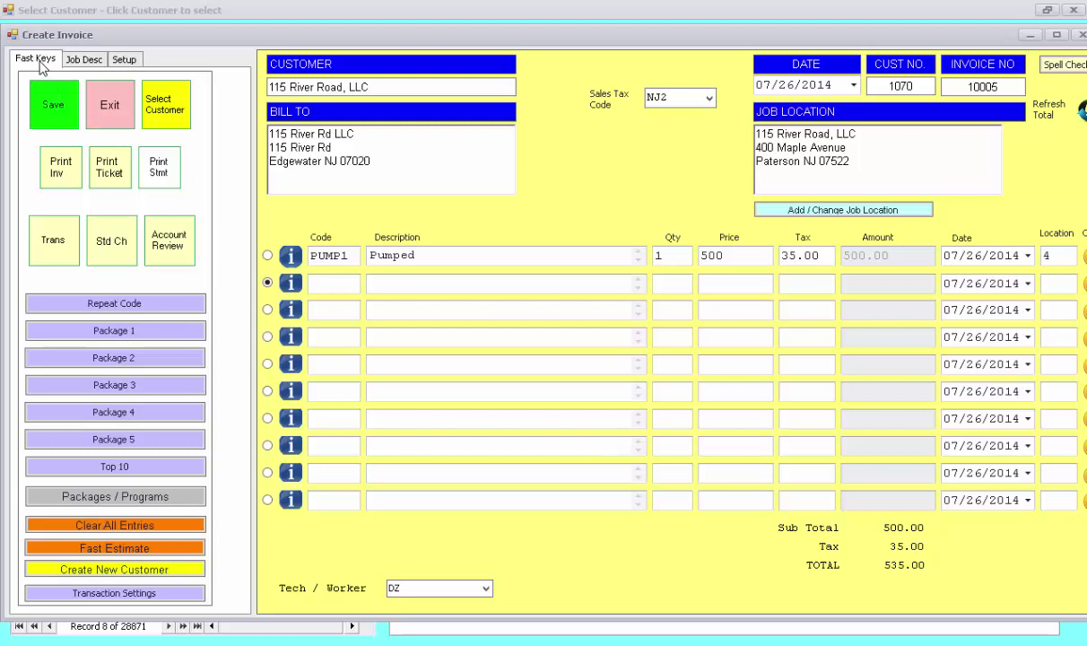
click(74, 178)
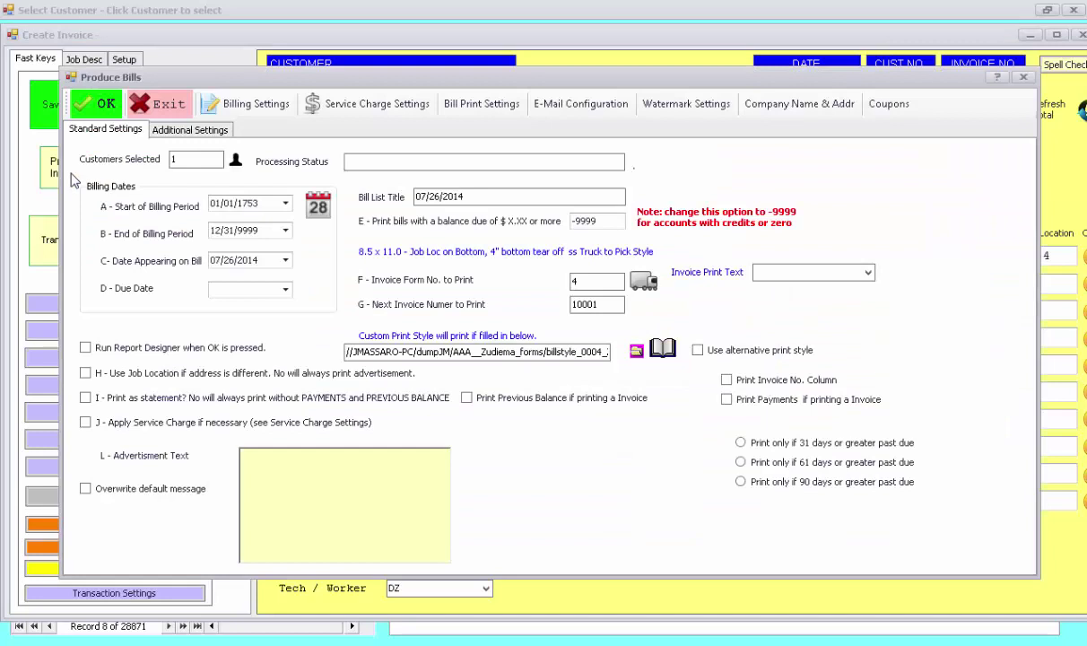
click(96, 106)
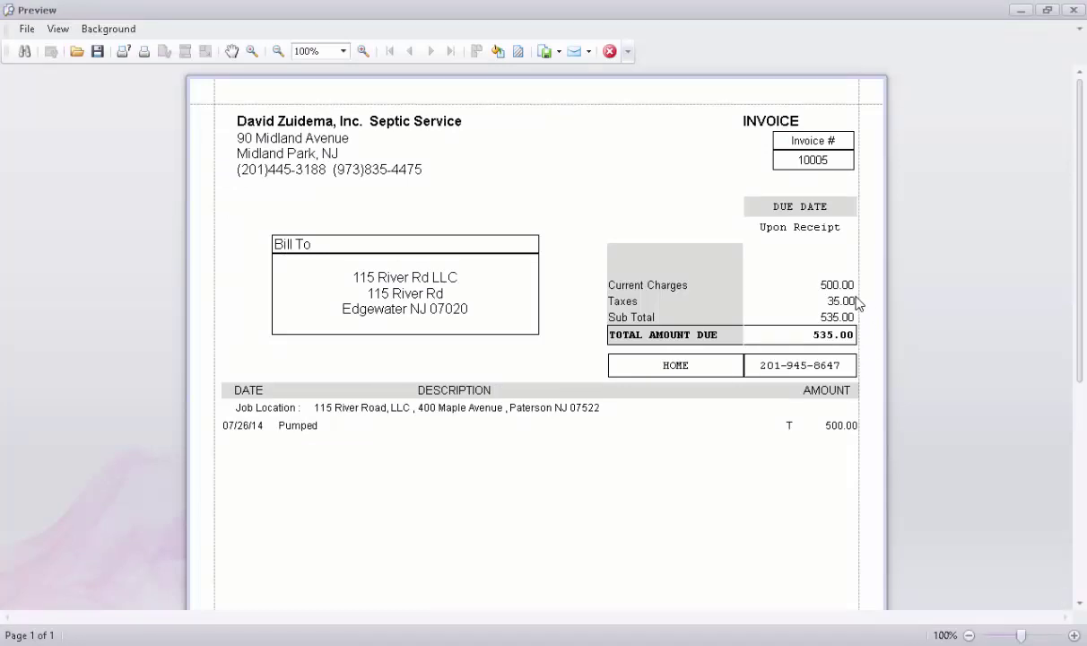
scroll(857, 303, down, 5)
scroll(853, 301, up, 4)
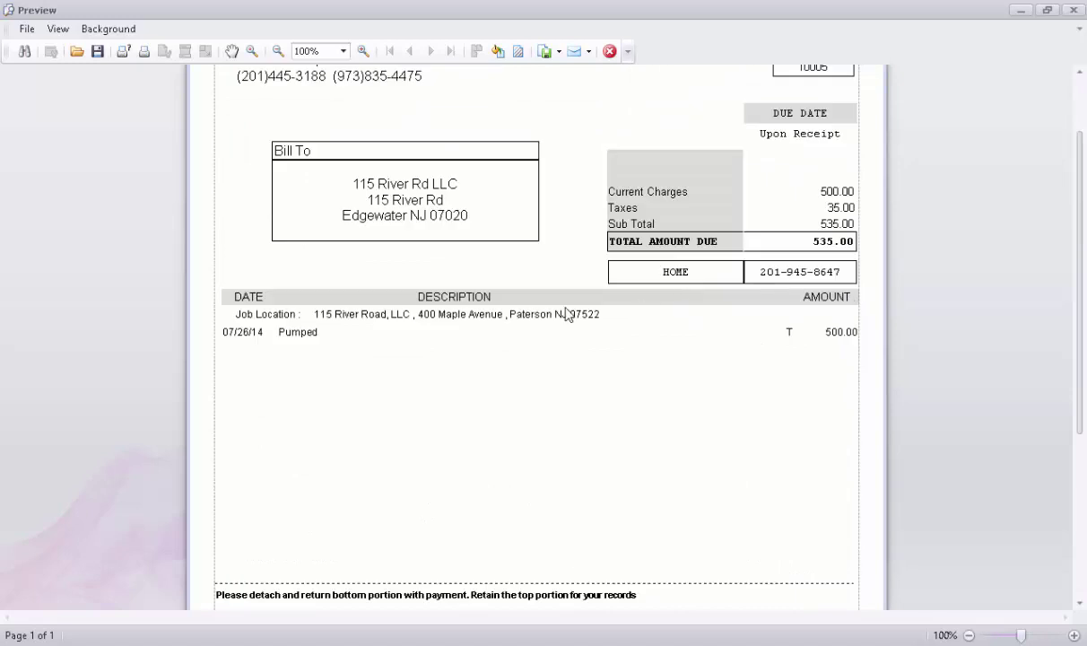
scroll(557, 376, down, 3)
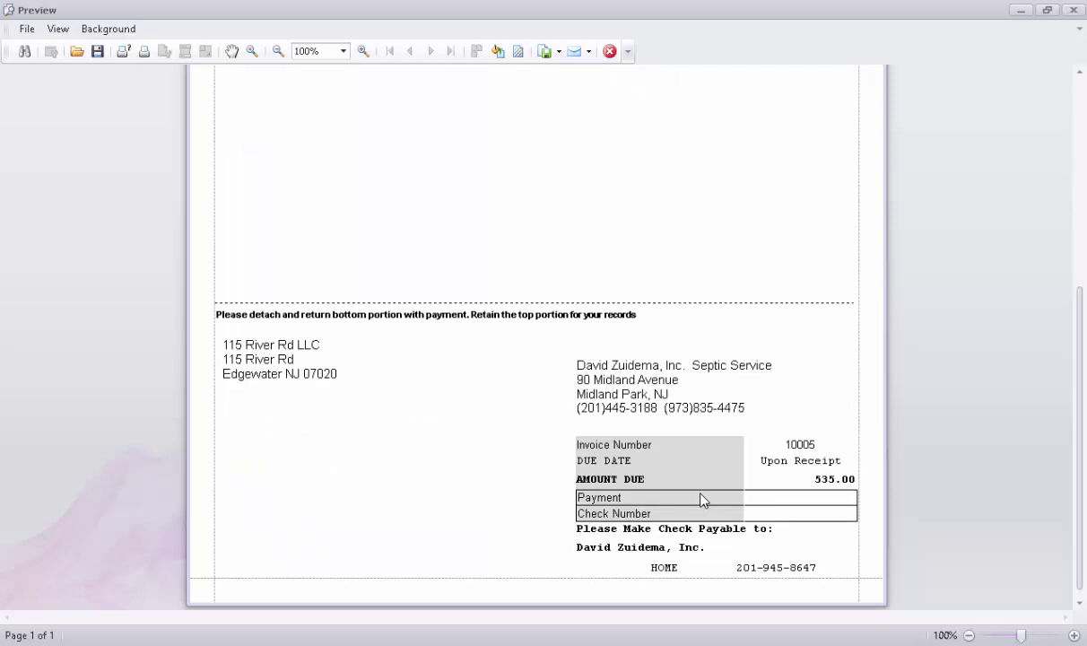
scroll(702, 499, up, 3)
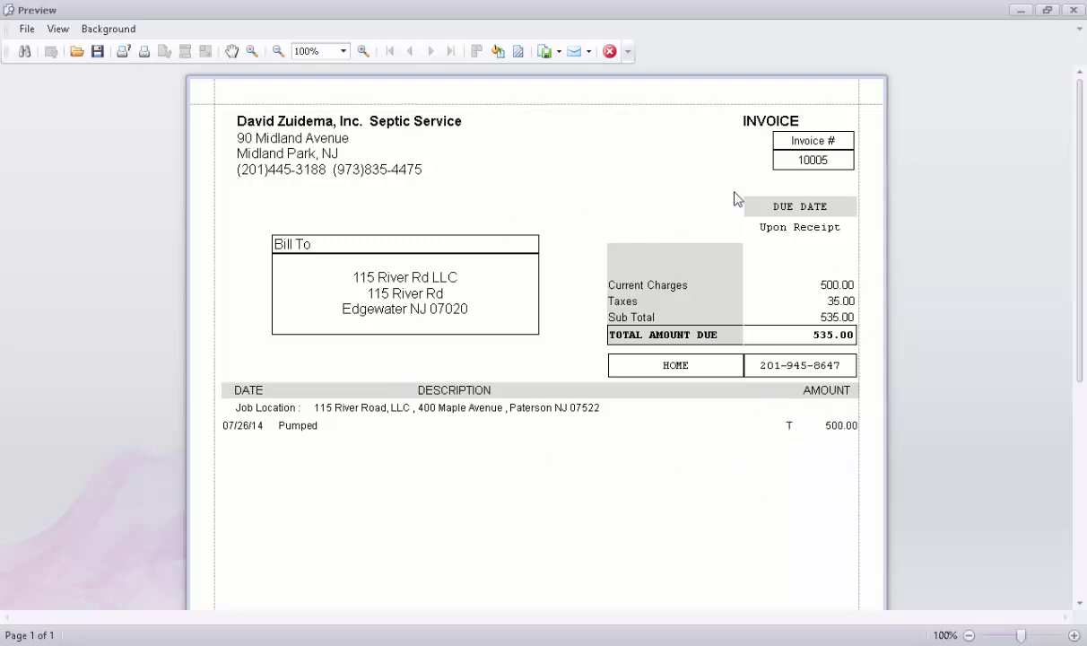
click(608, 52)
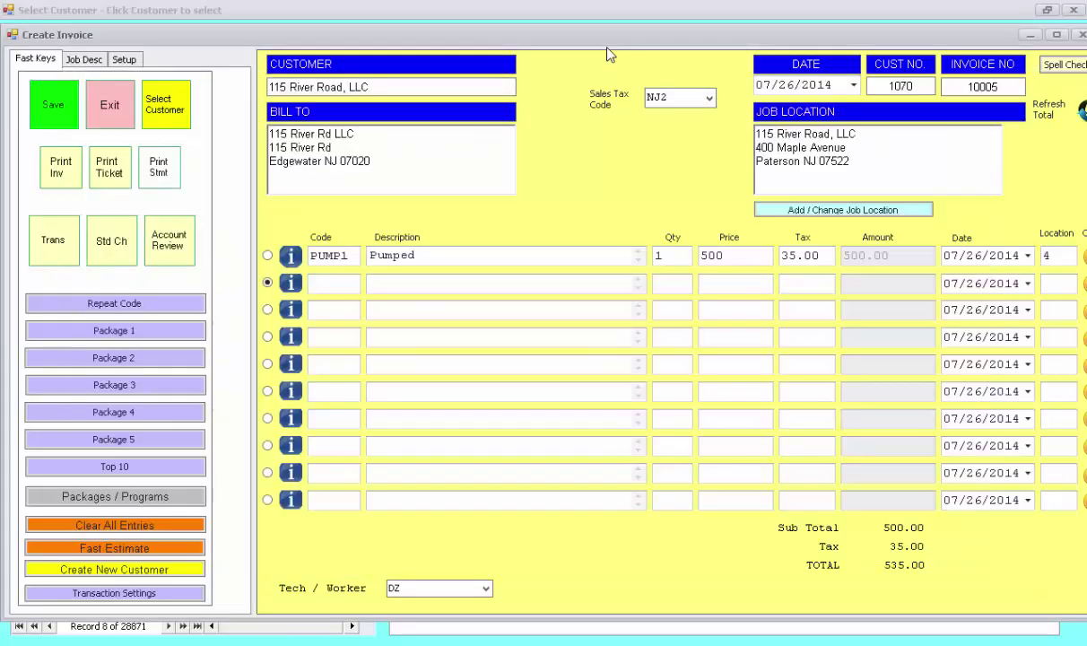
click(106, 108)
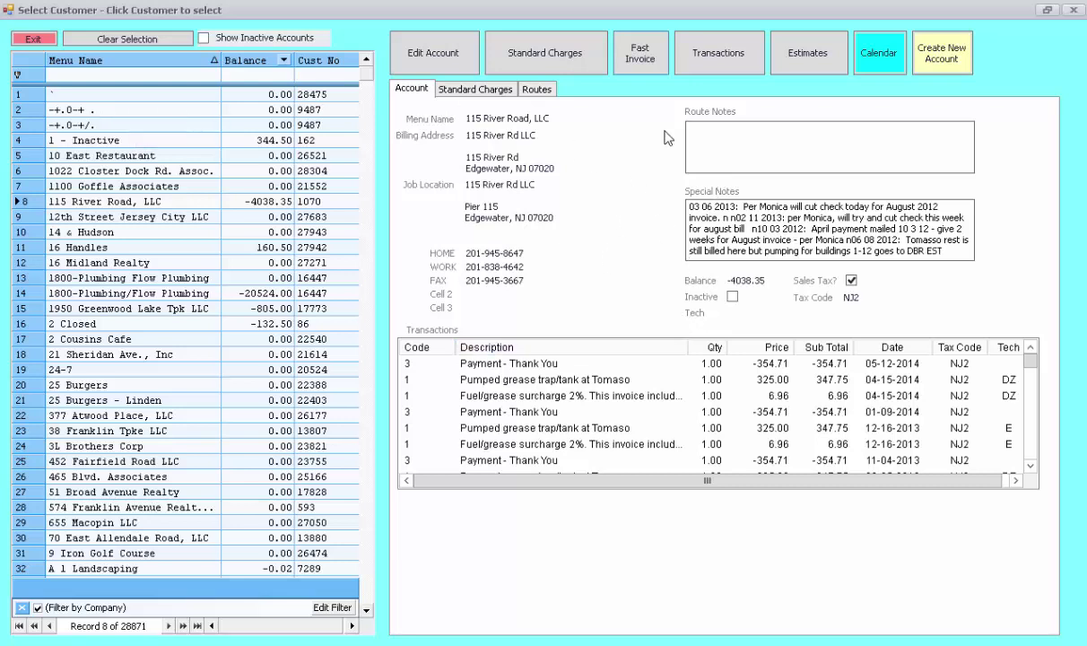
click(725, 67)
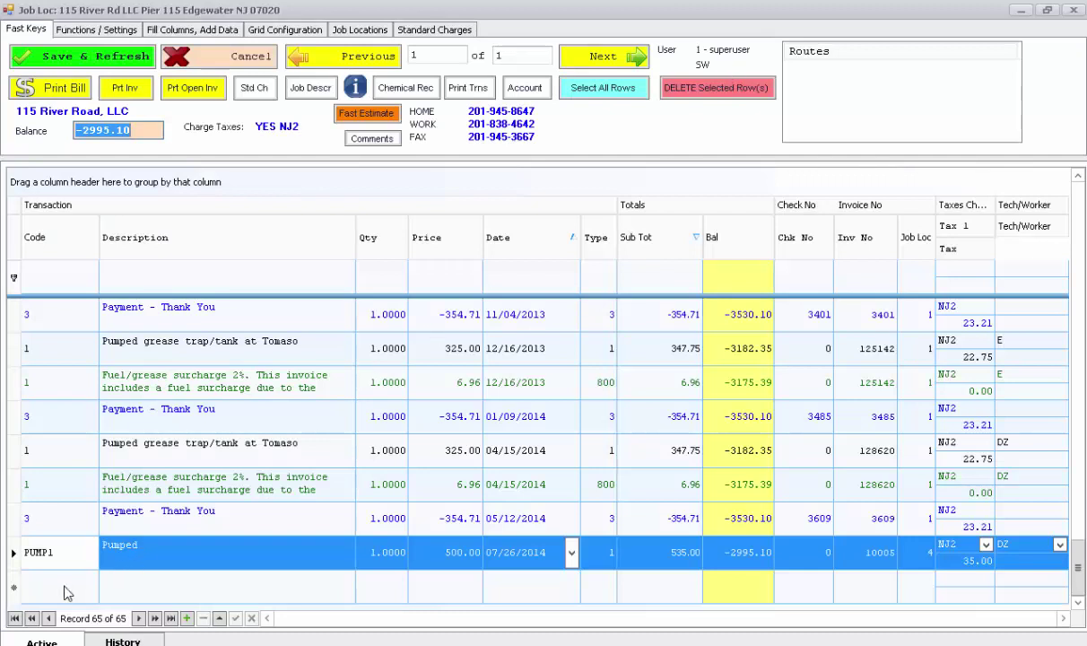
click(65, 578)
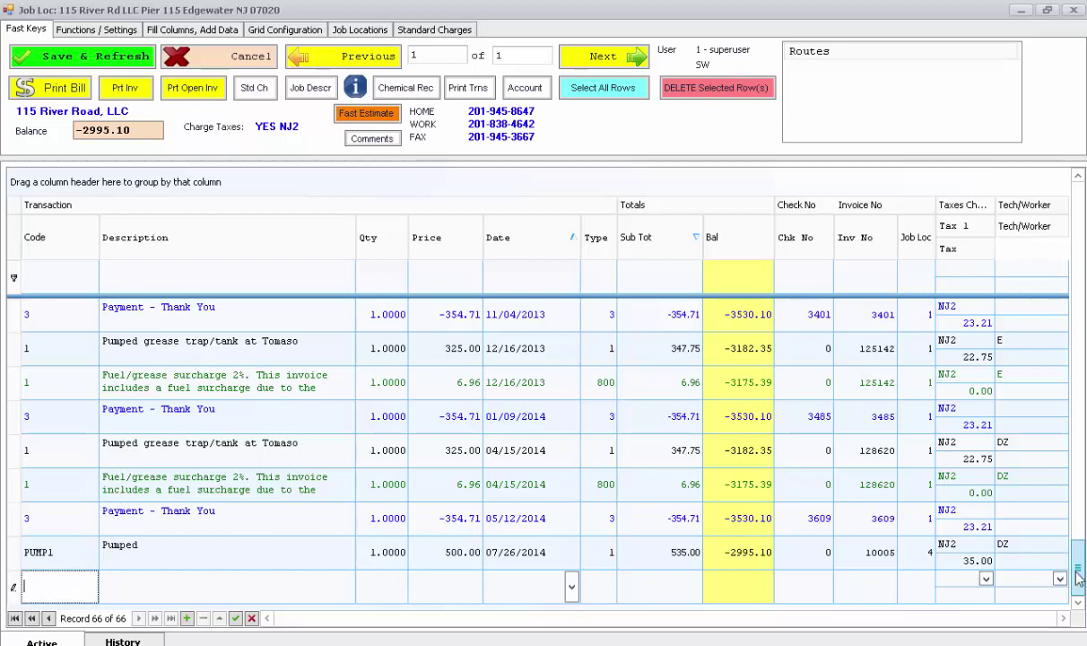
scroll(1021, 544, up, 2)
scroll(1021, 502, down, 2)
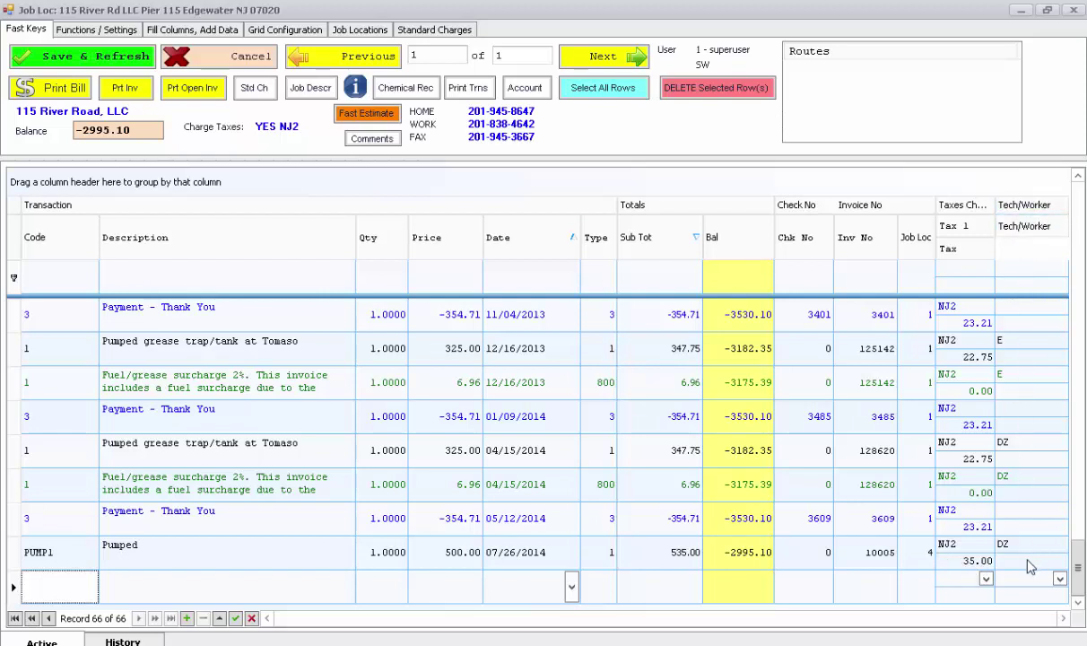
click(212, 69)
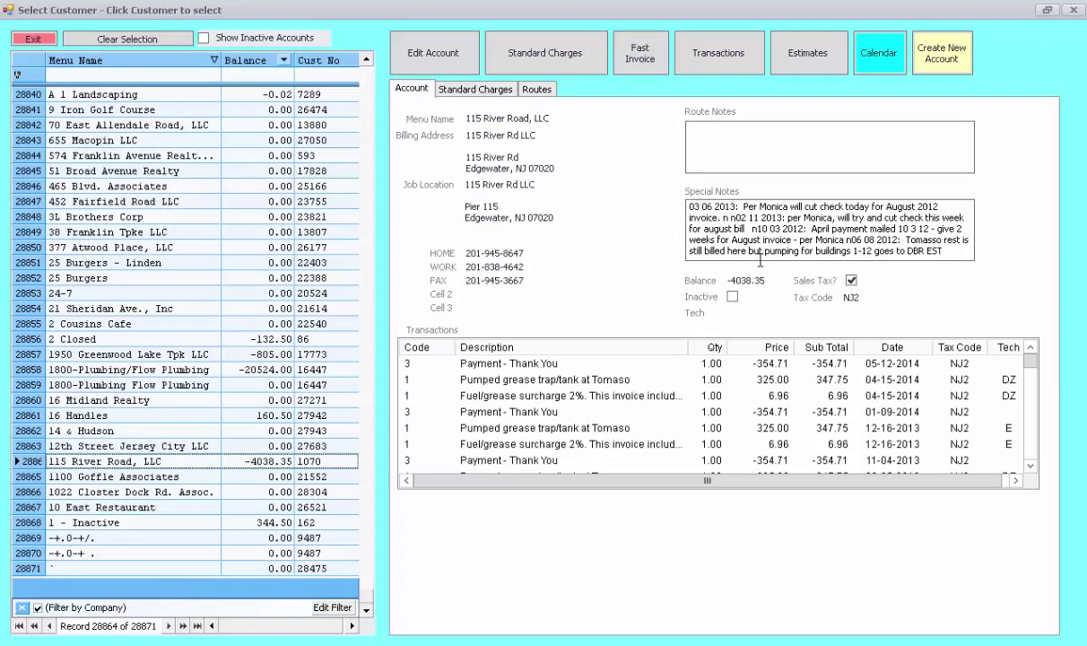
click(709, 58)
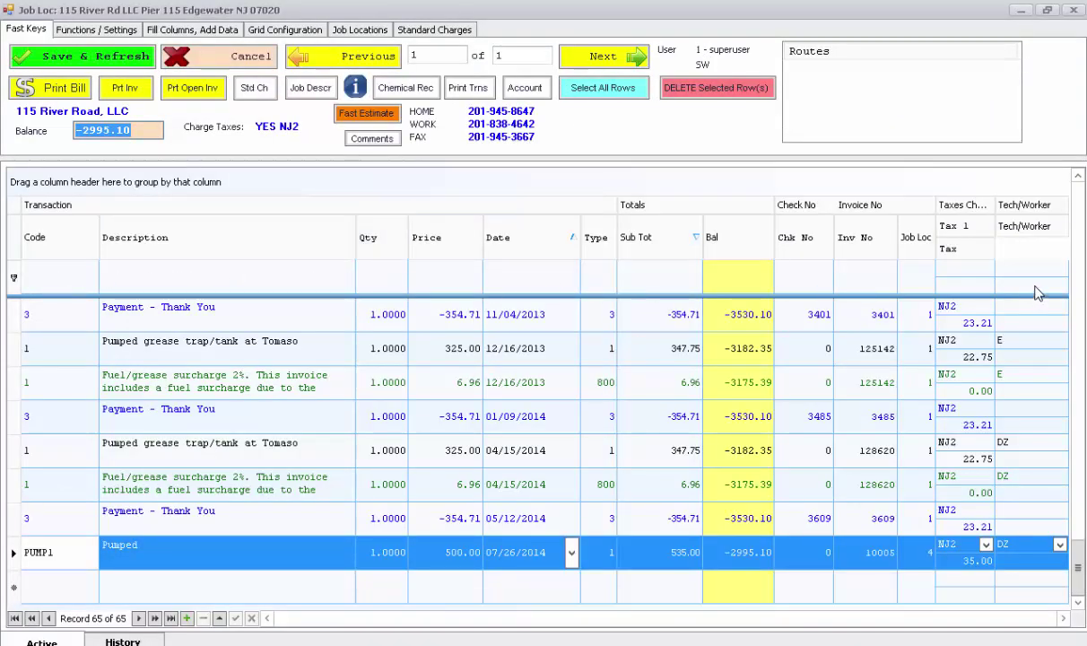
click(244, 284)
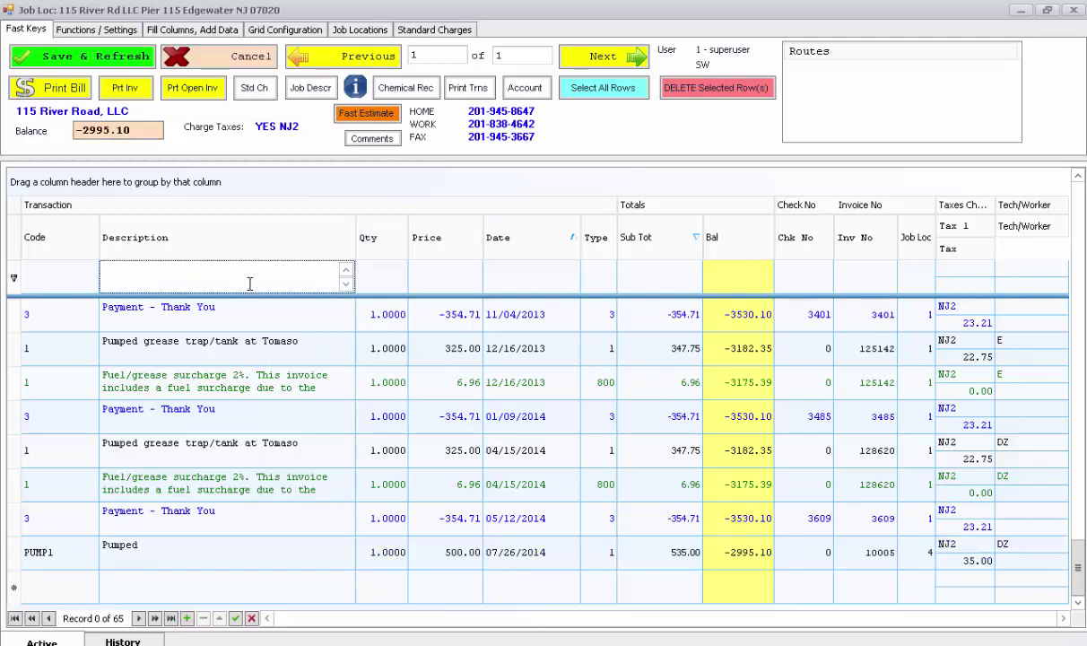
text(pump)
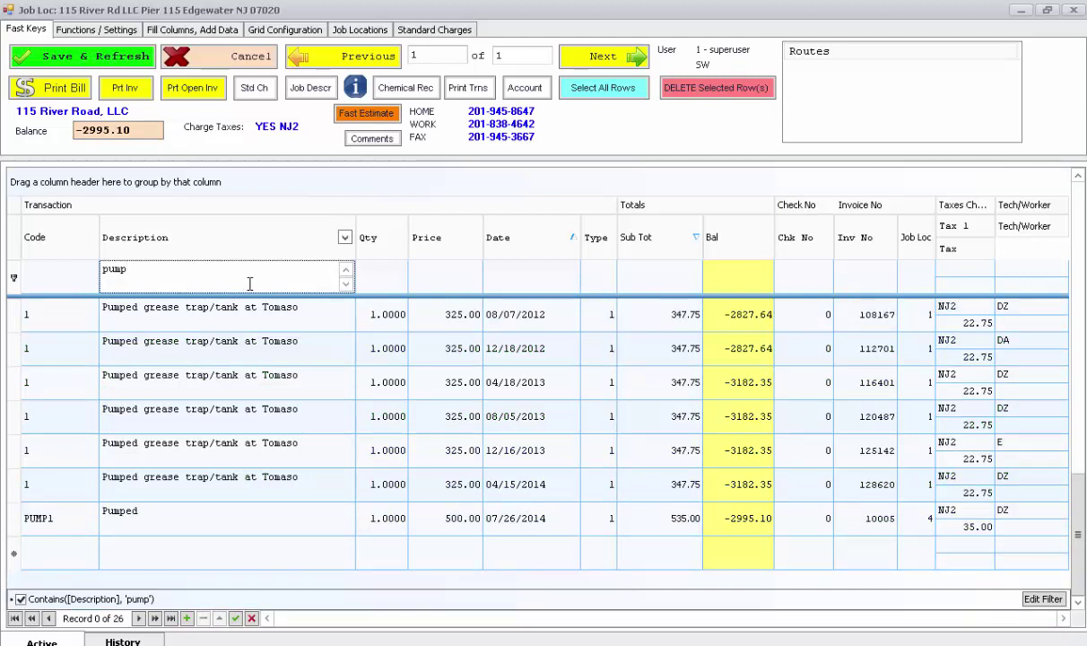
key(BackSpace)
key(BackSpace)
key(BackSpace)
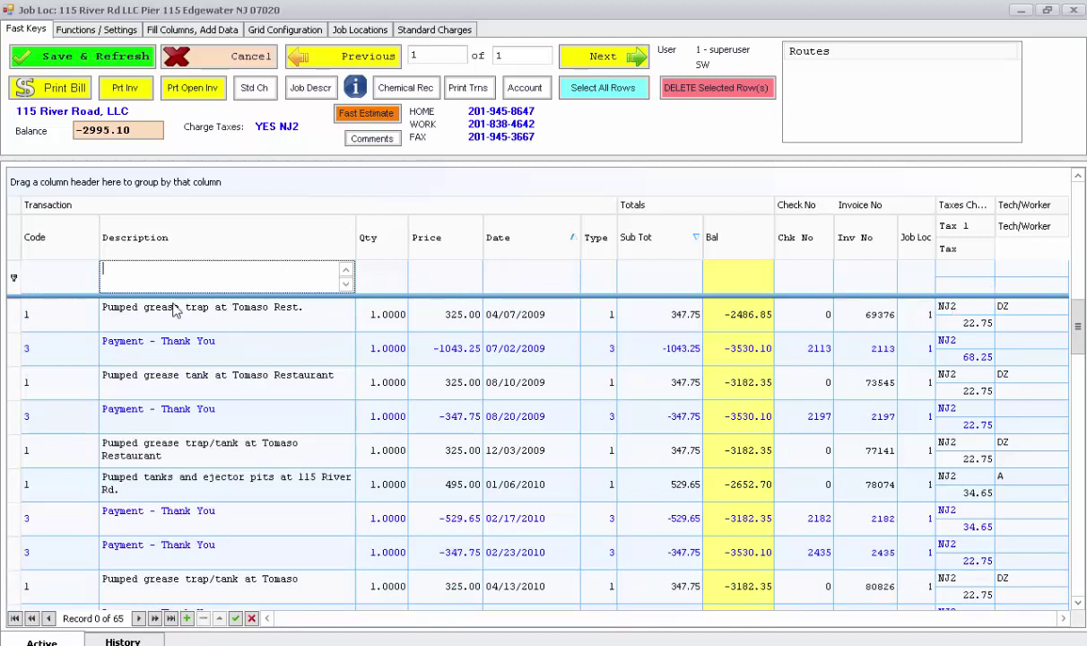
click(215, 65)
click(216, 64)
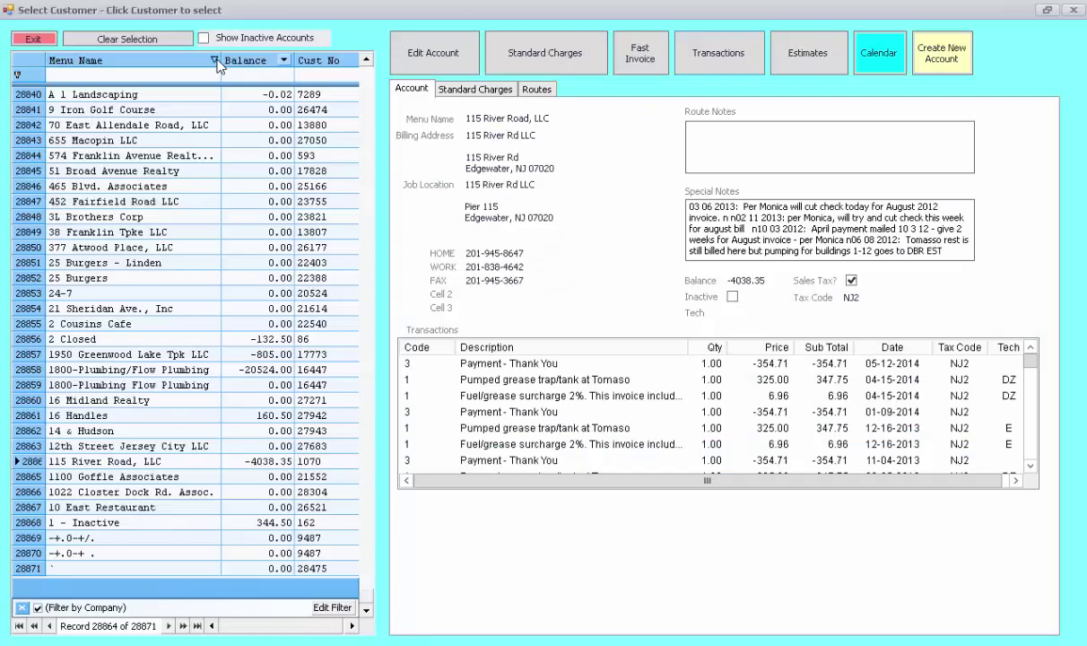